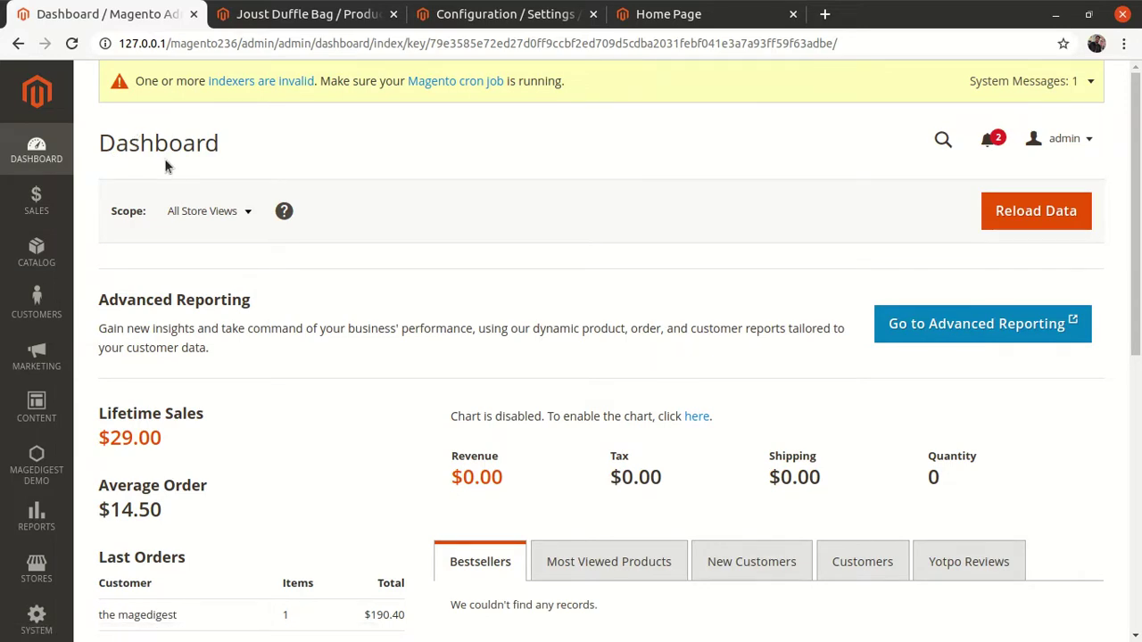
Reload the Joust Duffle Bag product edit page and check its Quantity of 10.
left_click(319, 14)
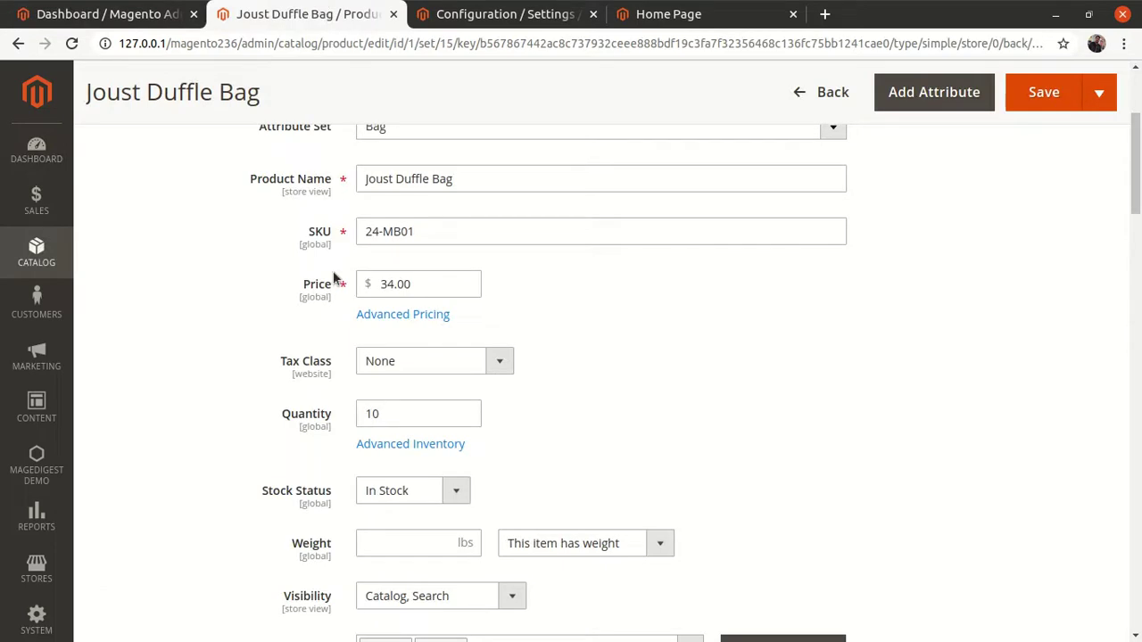
scroll(191, 375, "up", 3)
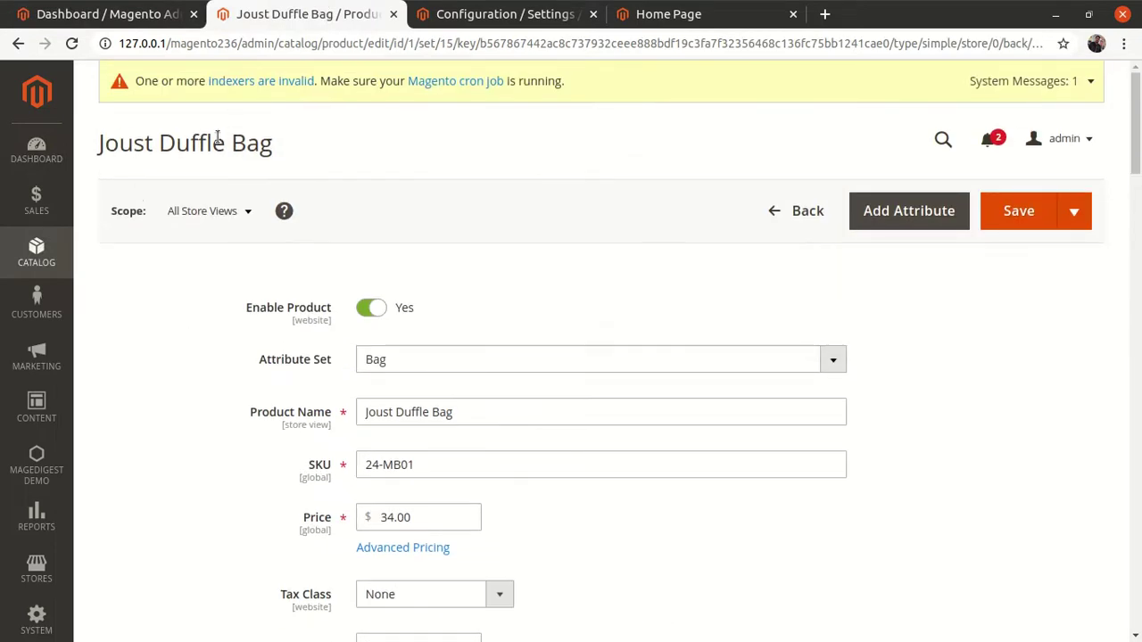
scroll(339, 372, "down", 1)
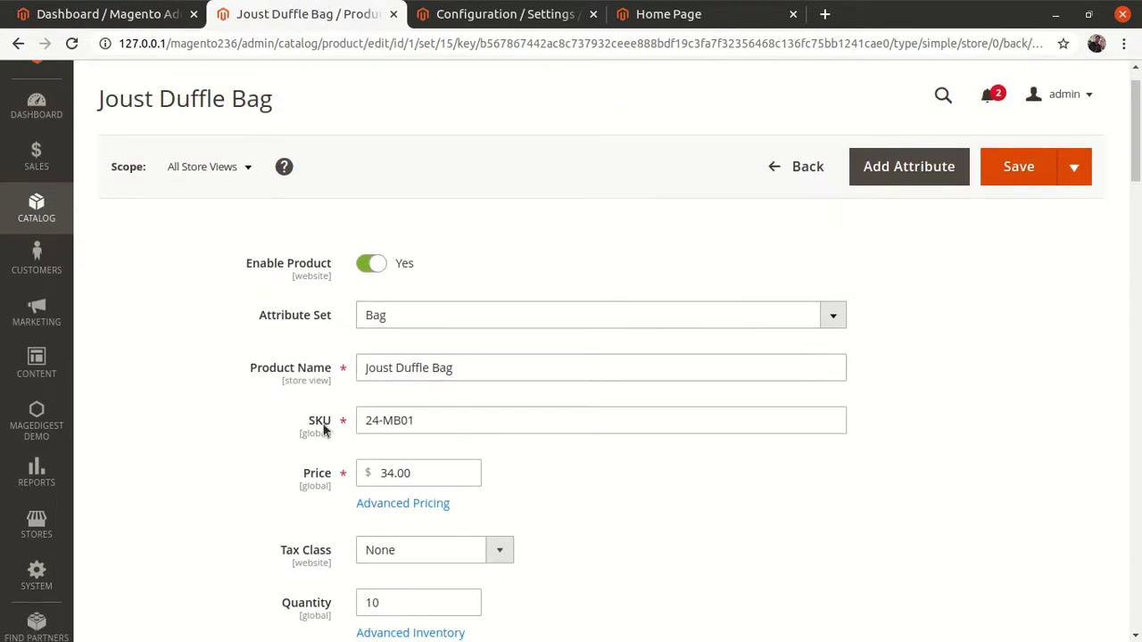
scroll(235, 378, "down", 2)
left_click(70, 46)
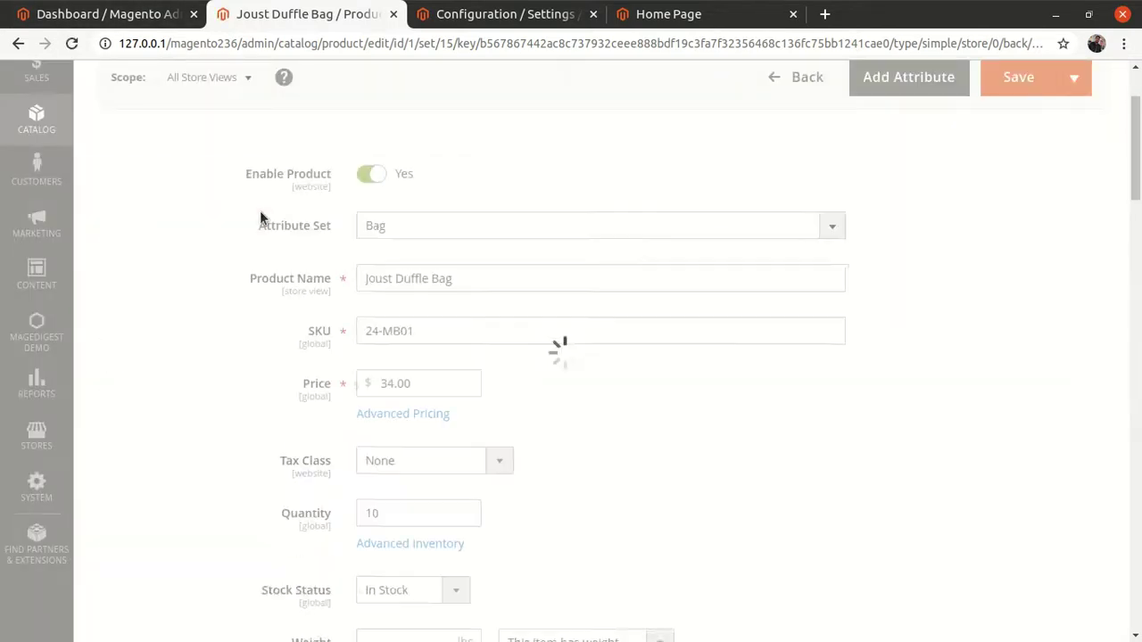
scroll(255, 377, "down", 3)
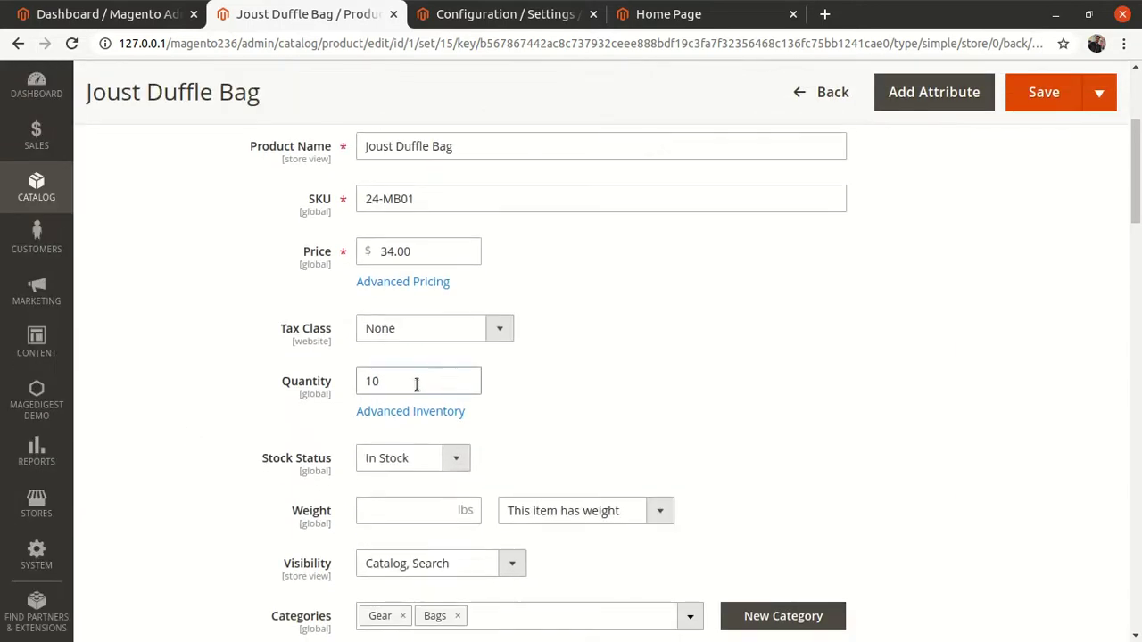
left_click_drag(398, 383, 309, 385)
left_click(372, 382)
left_click_drag(405, 379, 255, 381)
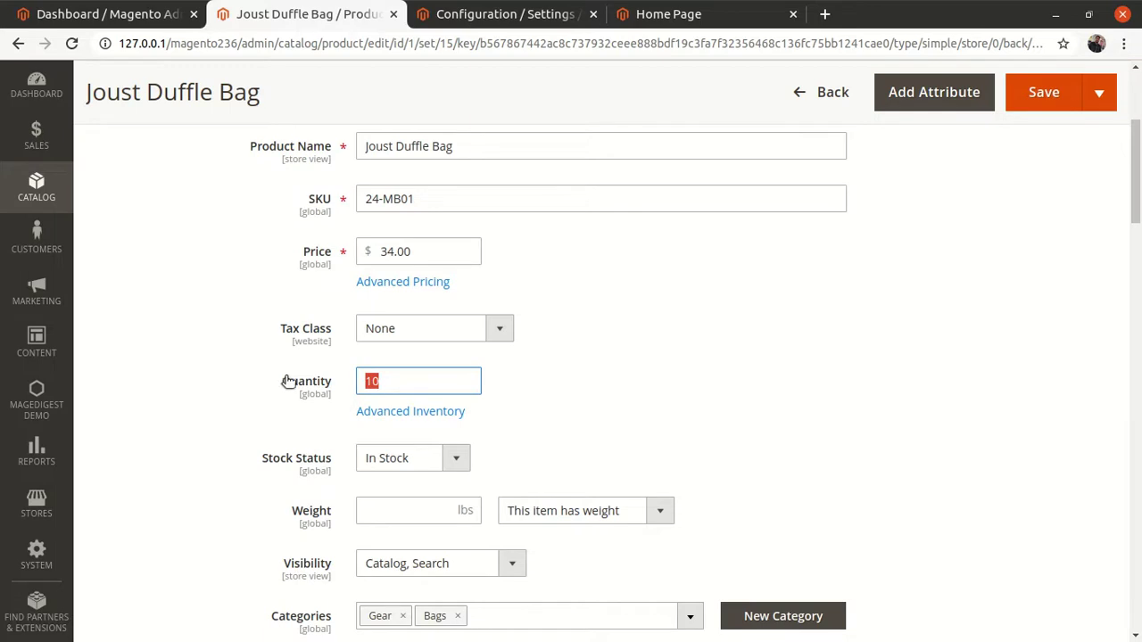
Expand Product Salable Quantity, which shows Default Stock at 0.
scroll(253, 411, "down", 10)
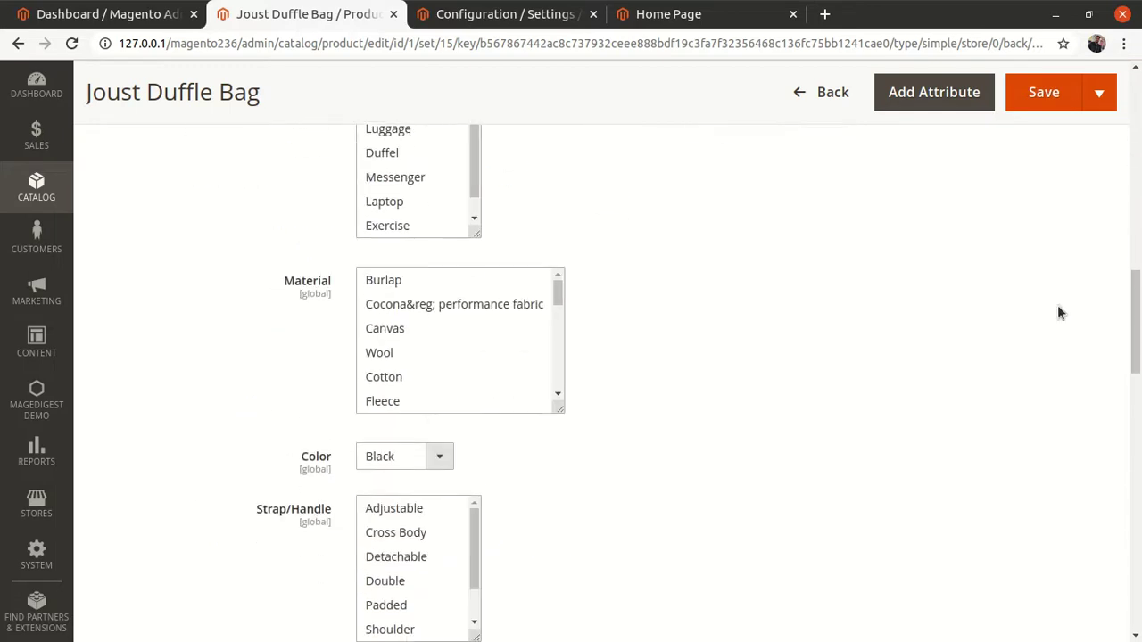
scroll(428, 418, "down", 1)
left_click_drag(1136, 312, 1135, 509)
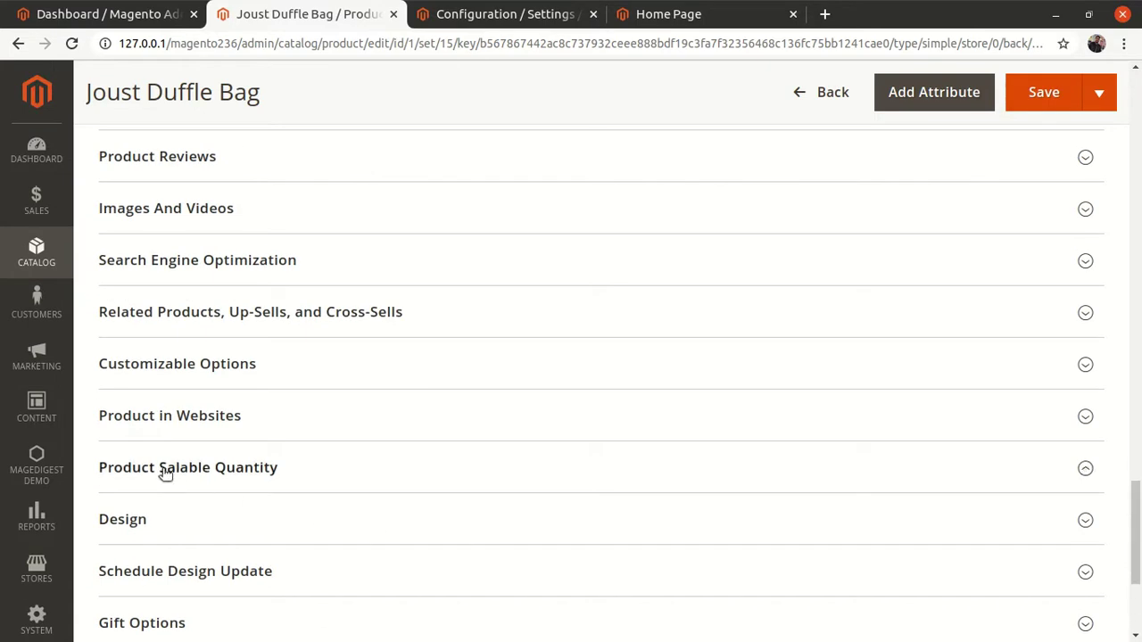
left_click(235, 469)
double_click(200, 526)
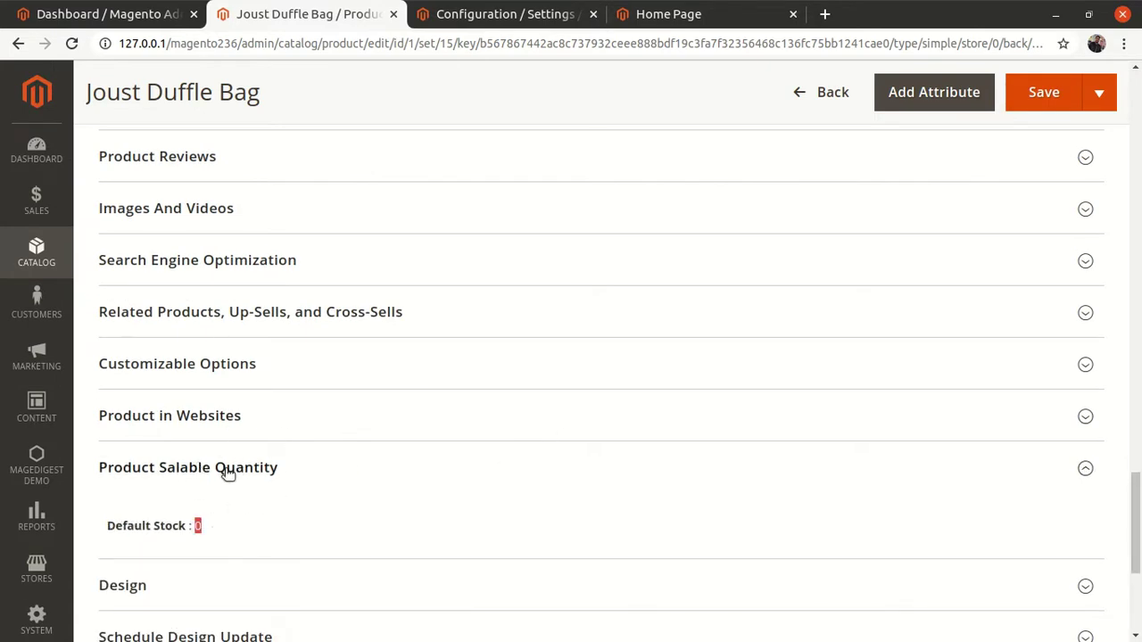
scroll(419, 435, "up", 5)
scroll(419, 435, "up", 15)
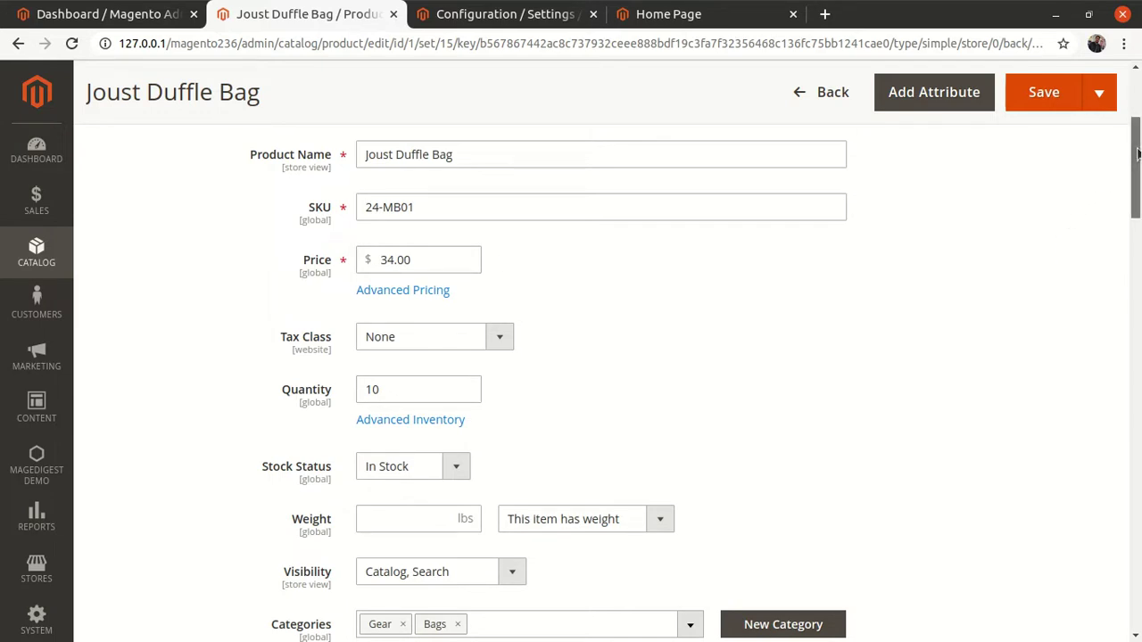
left_click_drag(1137, 153, 1137, 512)
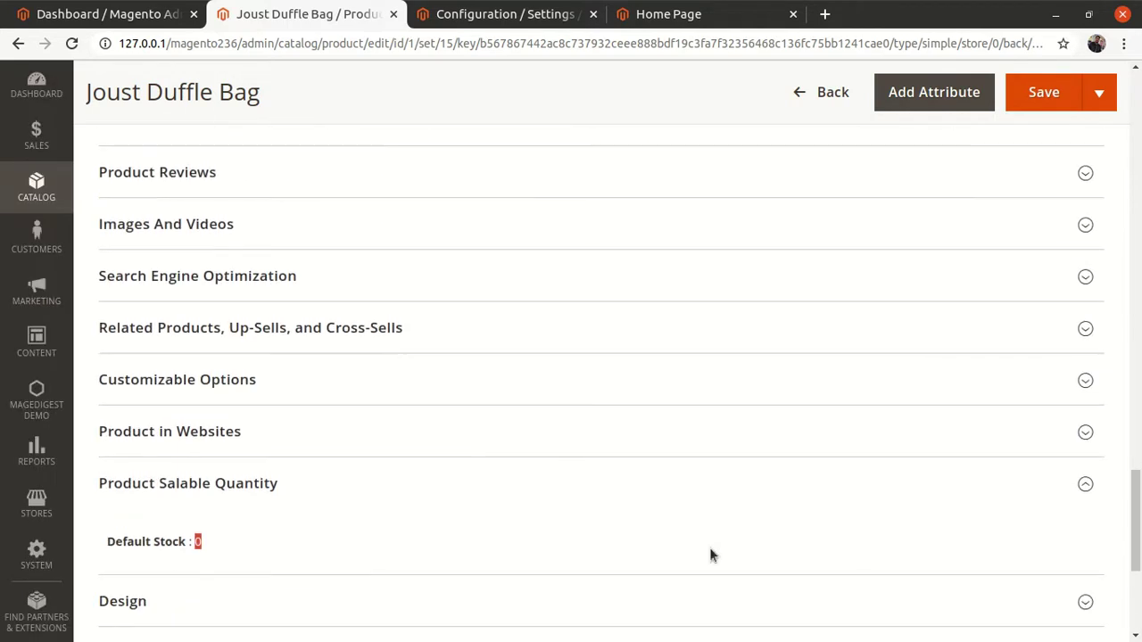
left_click(228, 507)
left_click(207, 493)
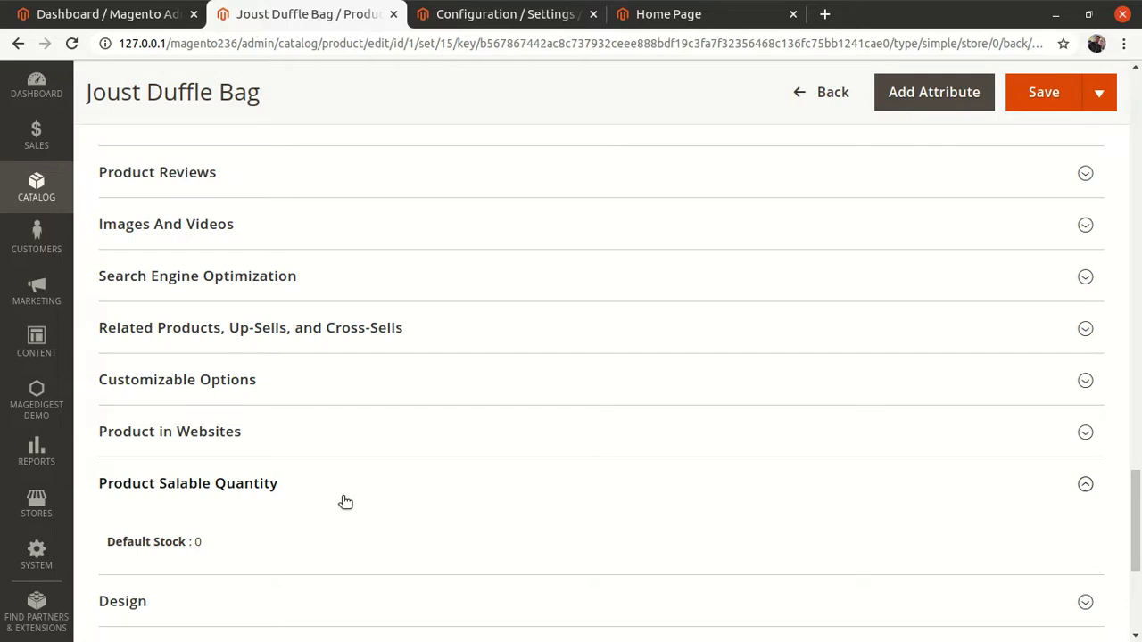
left_click(1124, 517, "shift")
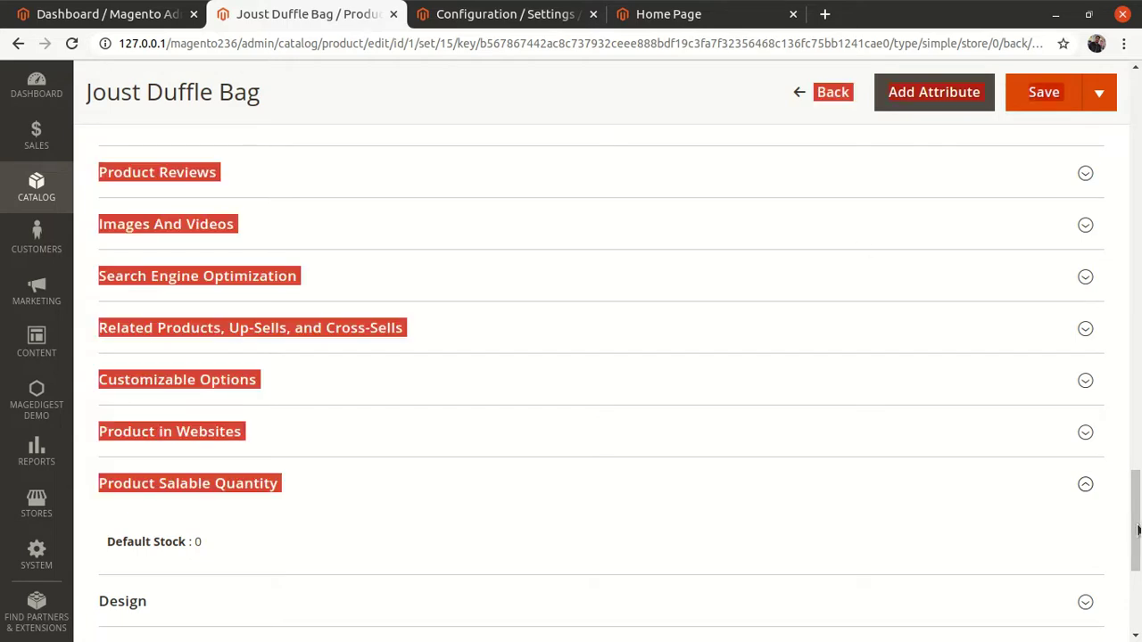
scroll(1135, 531, "up", 15)
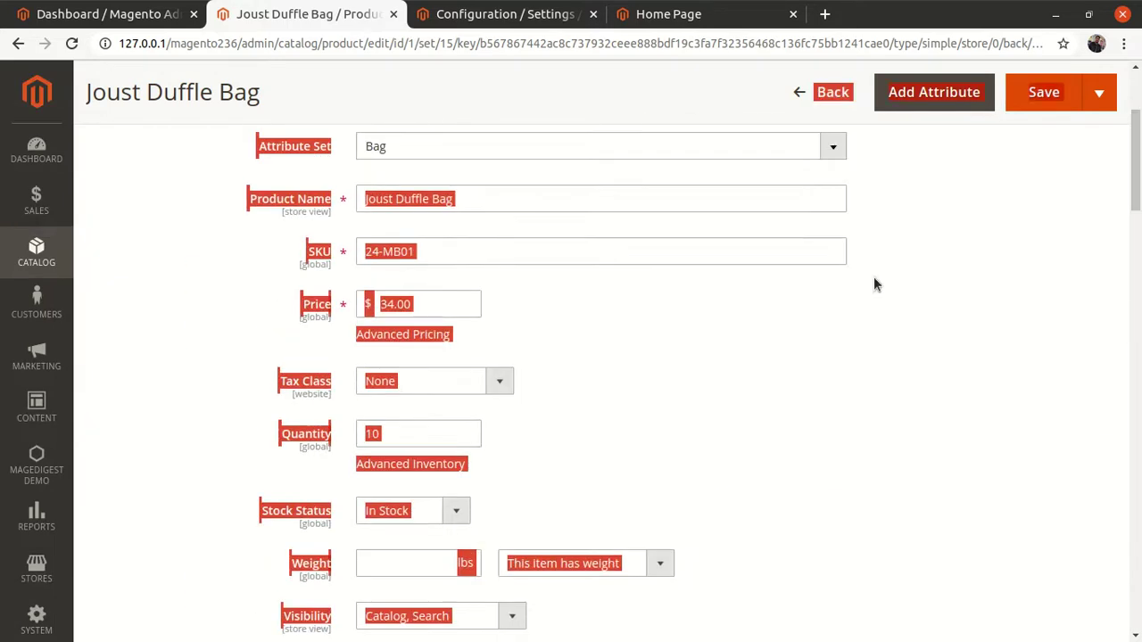
left_click(345, 438)
left_click(380, 433)
double_click(380, 432)
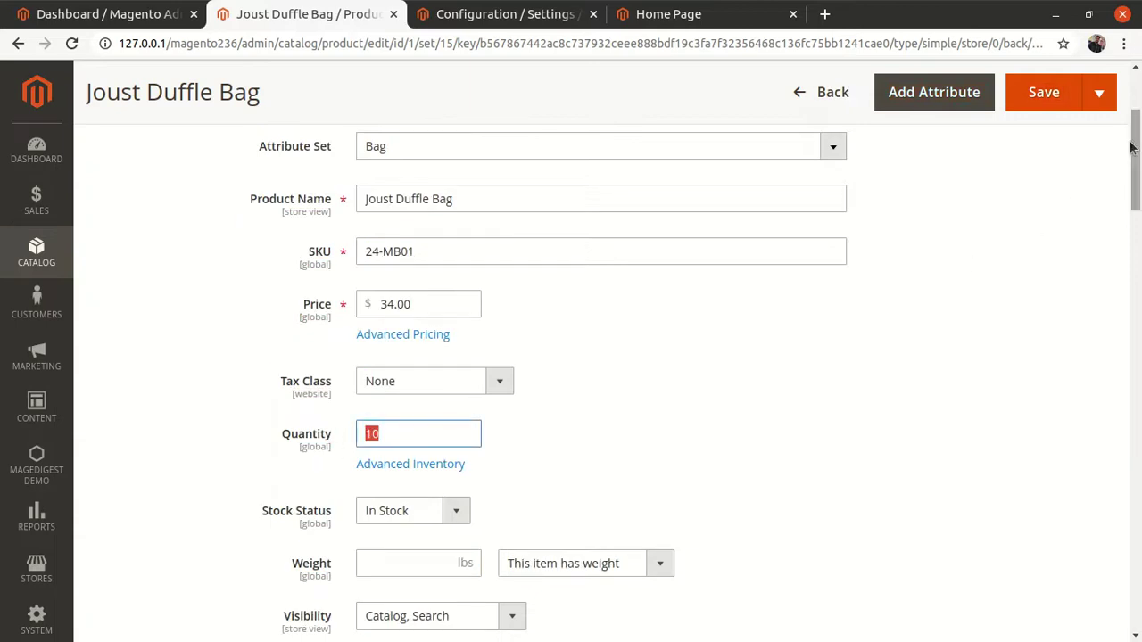
left_click_drag(1134, 147, 1113, 497)
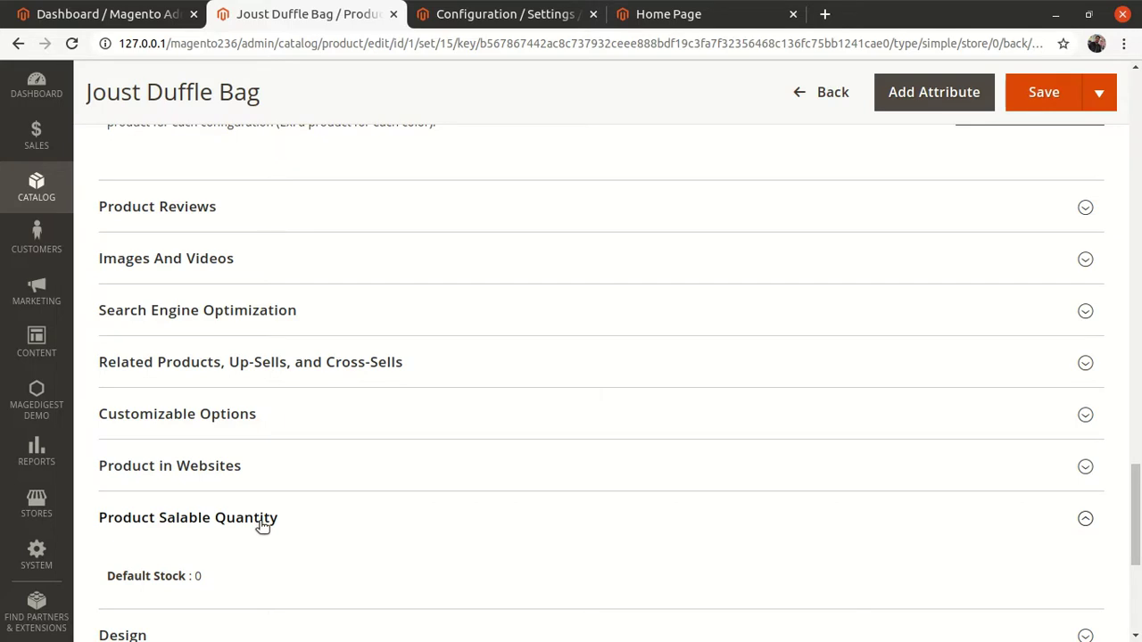
scroll(428, 303, "up", 10)
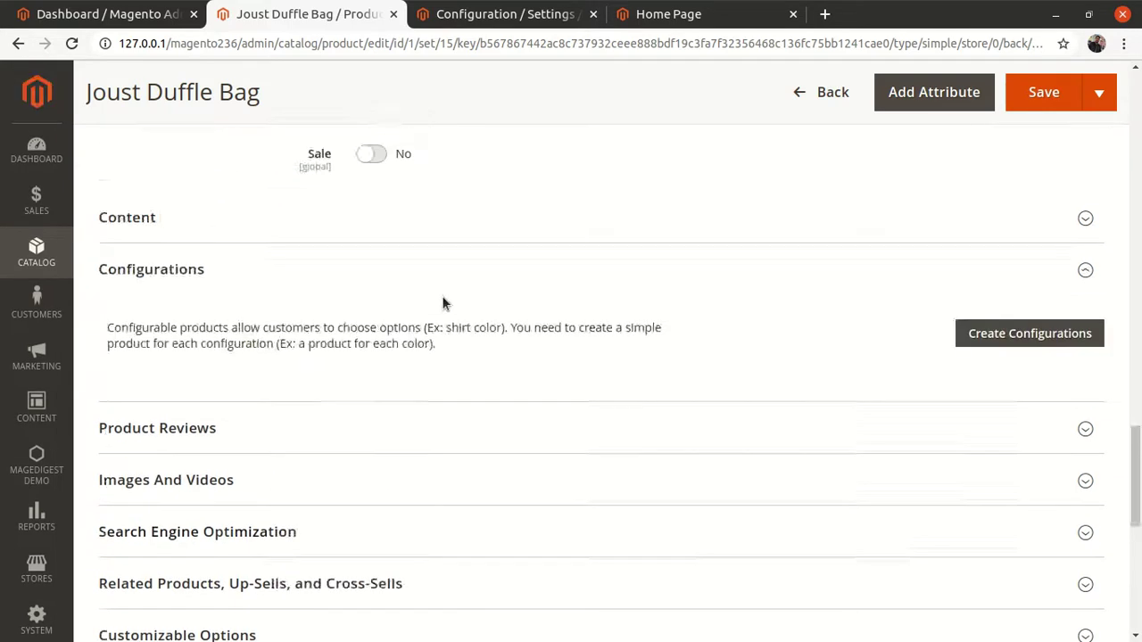
scroll(441, 296, "up", 10)
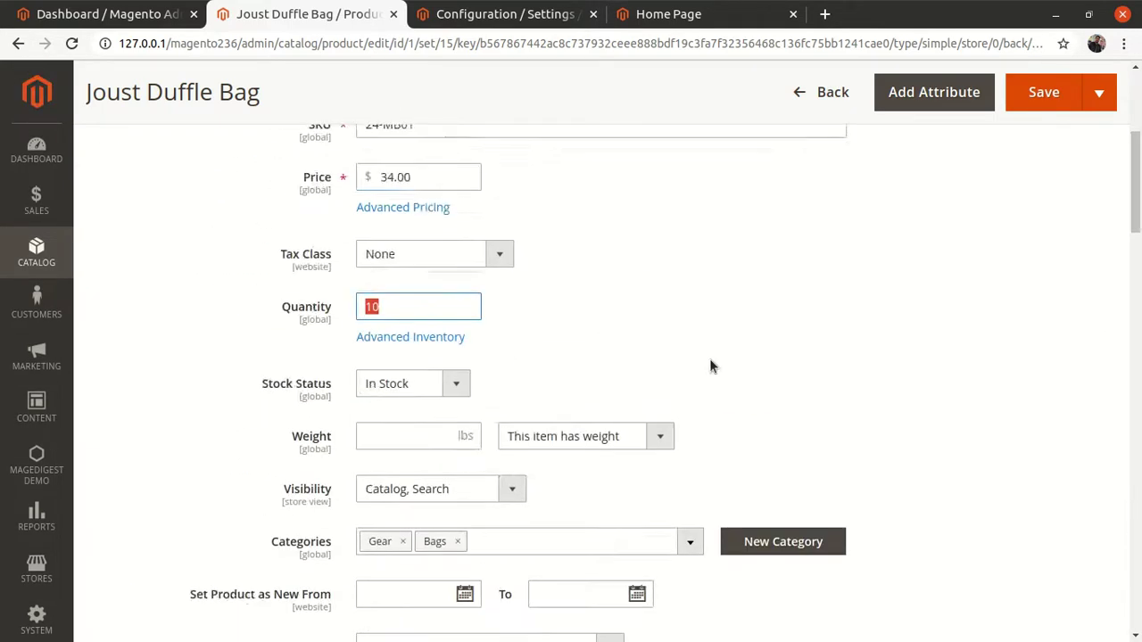
scroll(754, 386, "down", 5)
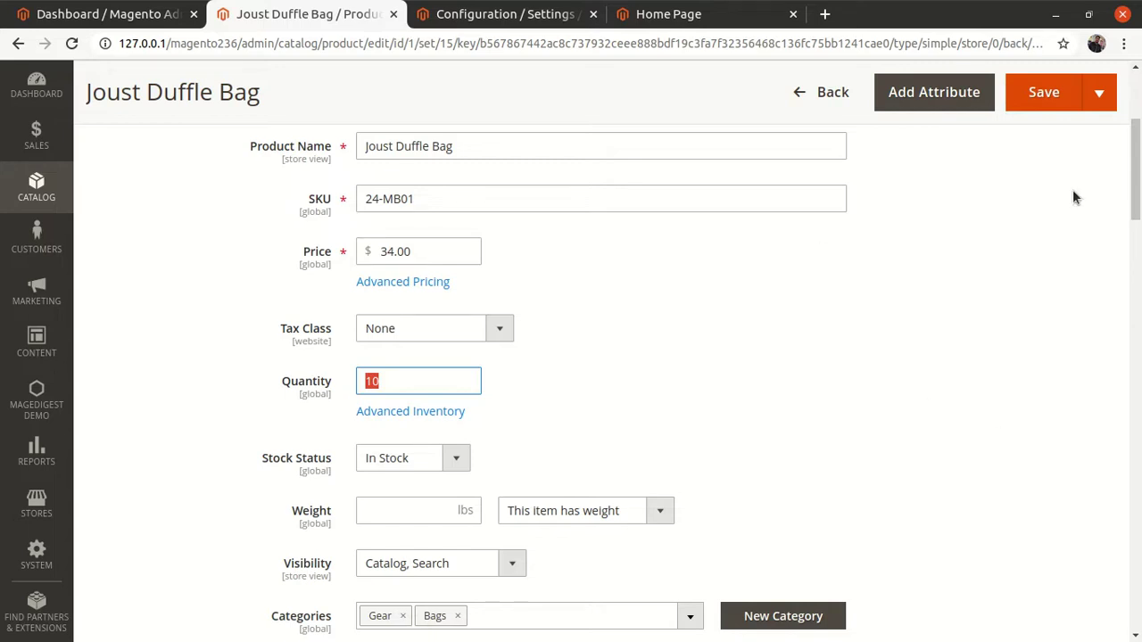
left_click(594, 392)
double_click(378, 381)
left_click_drag(1137, 169, 1137, 553)
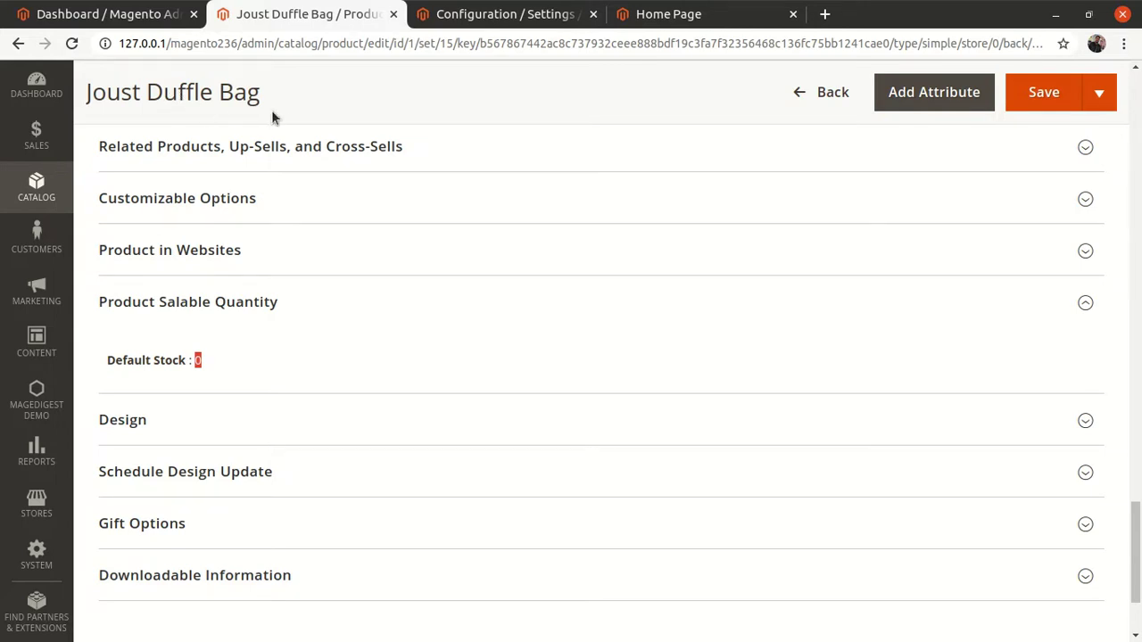
scroll(576, 383, "up", 10)
scroll(576, 383, "up", 10)
left_click_drag(484, 410, 190, 421)
key("ctrl+c")
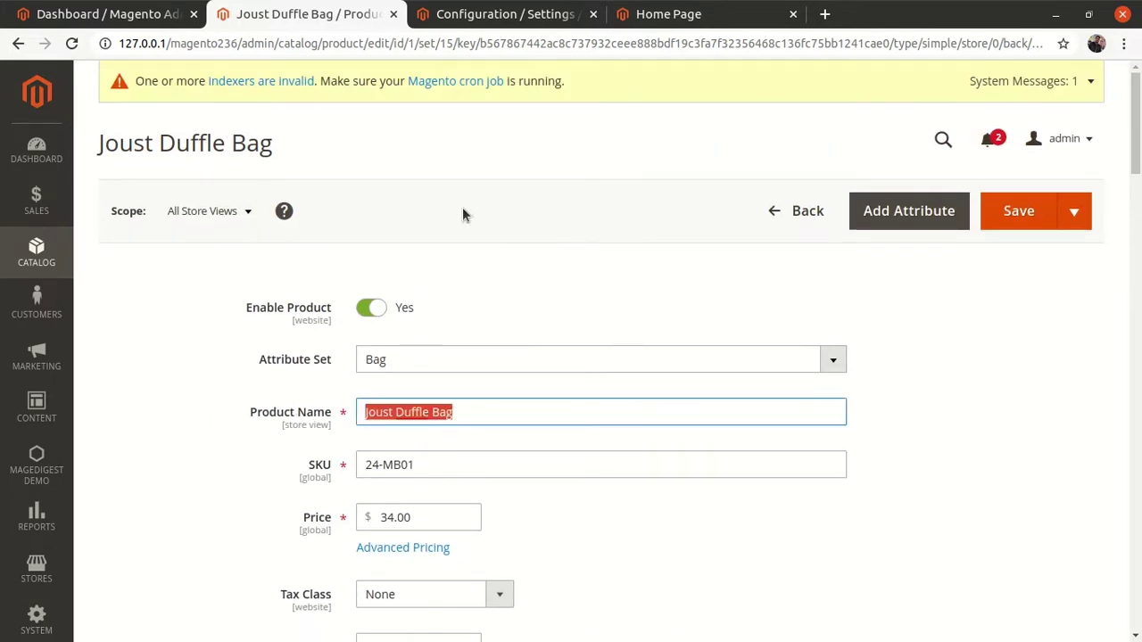
left_click(671, 13)
Search the store for the pasted product name and open the Joust Duffle Bag page.
left_click(880, 139)
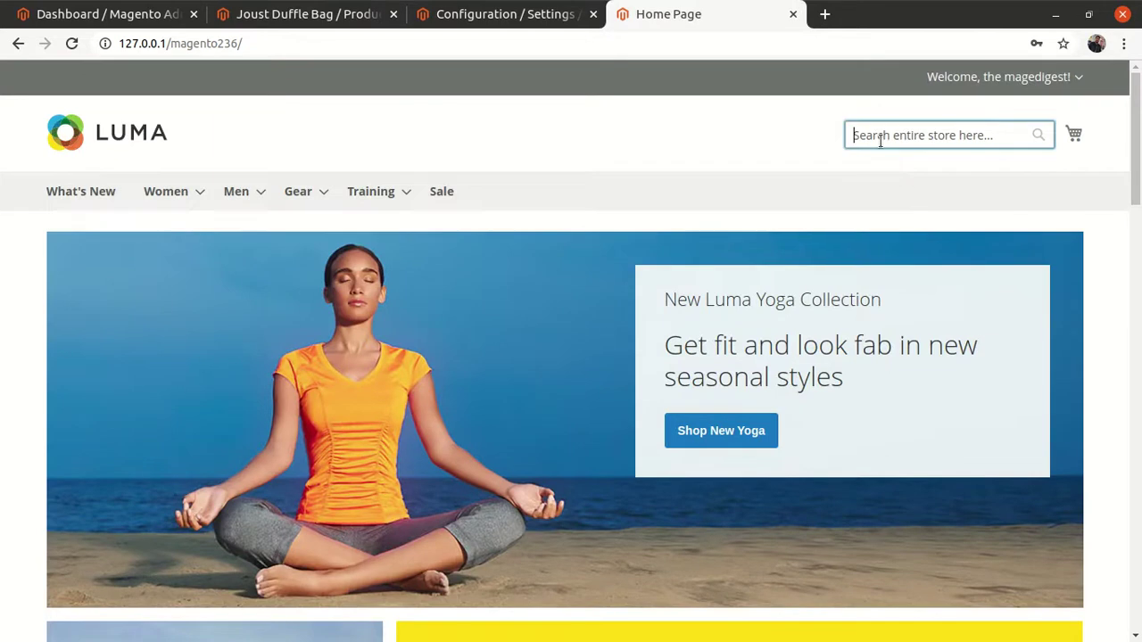
key("ctrl+v")
key("Return")
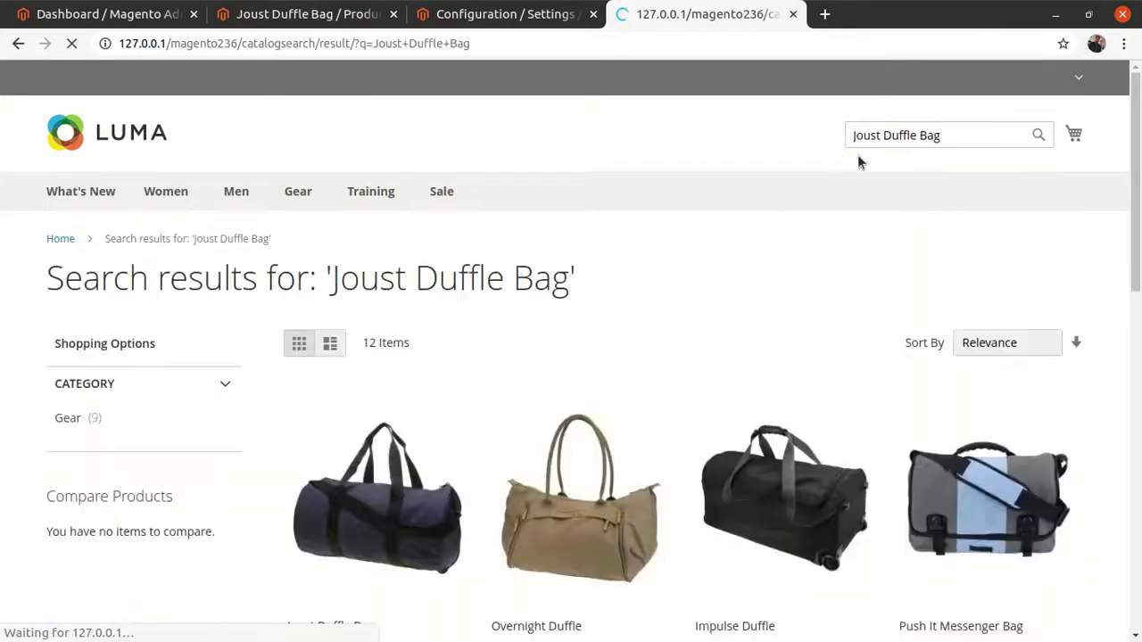
scroll(400, 439, "down", 3)
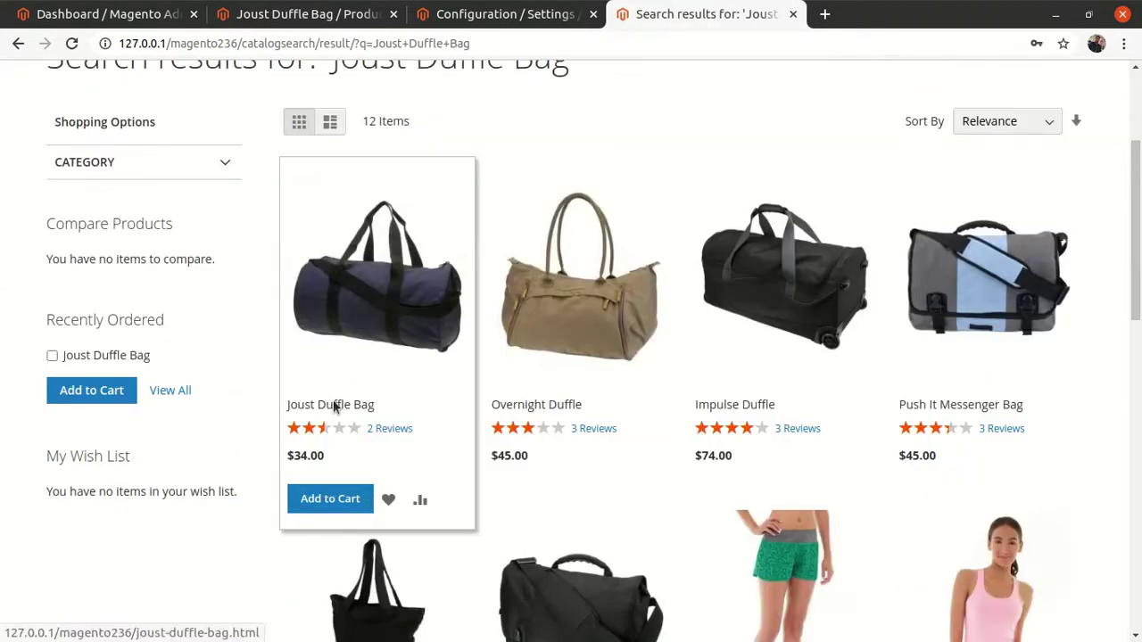
left_click(371, 323)
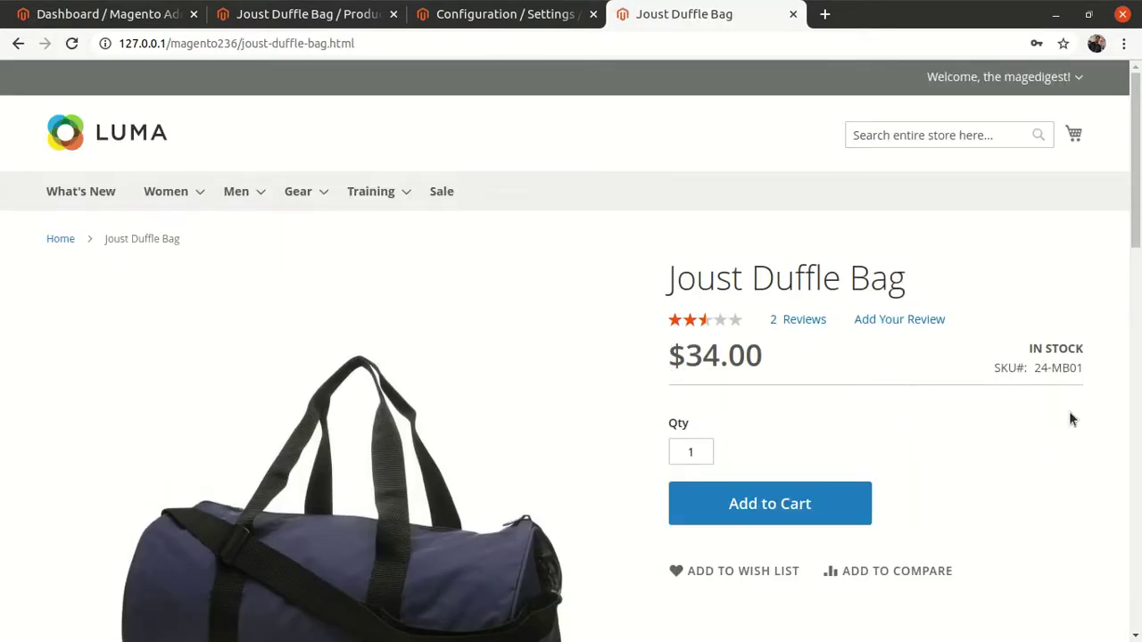
Try adding one to the cart, which fails with 'The requested qty is not available'.
scroll(892, 464, "down", 2)
left_click(754, 417)
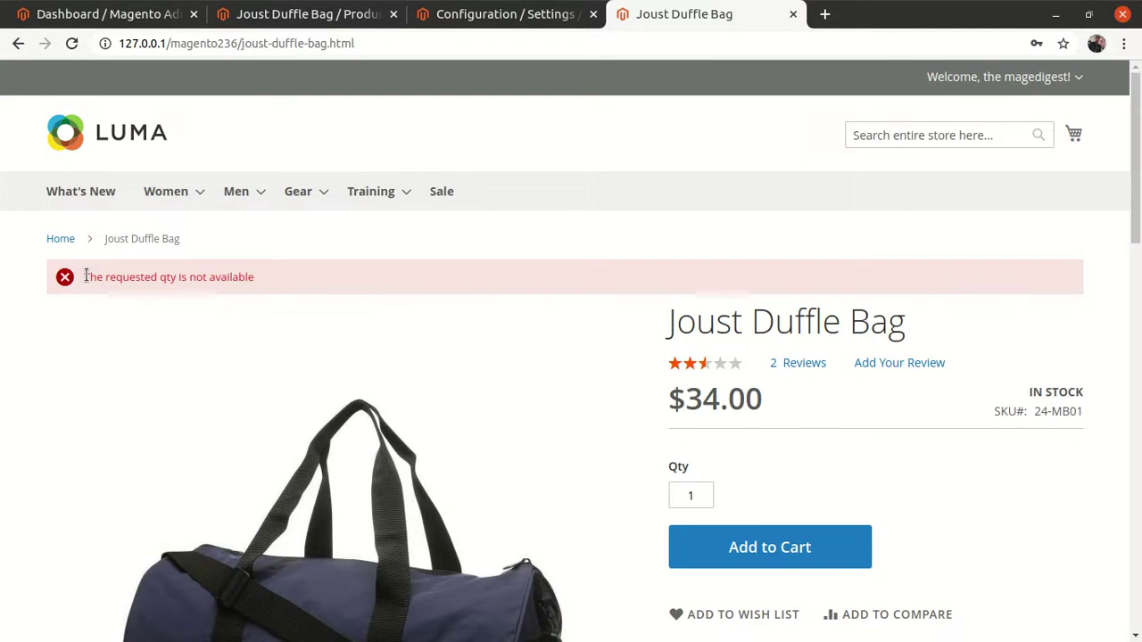
left_click_drag(85, 276, 353, 284)
left_click(353, 281)
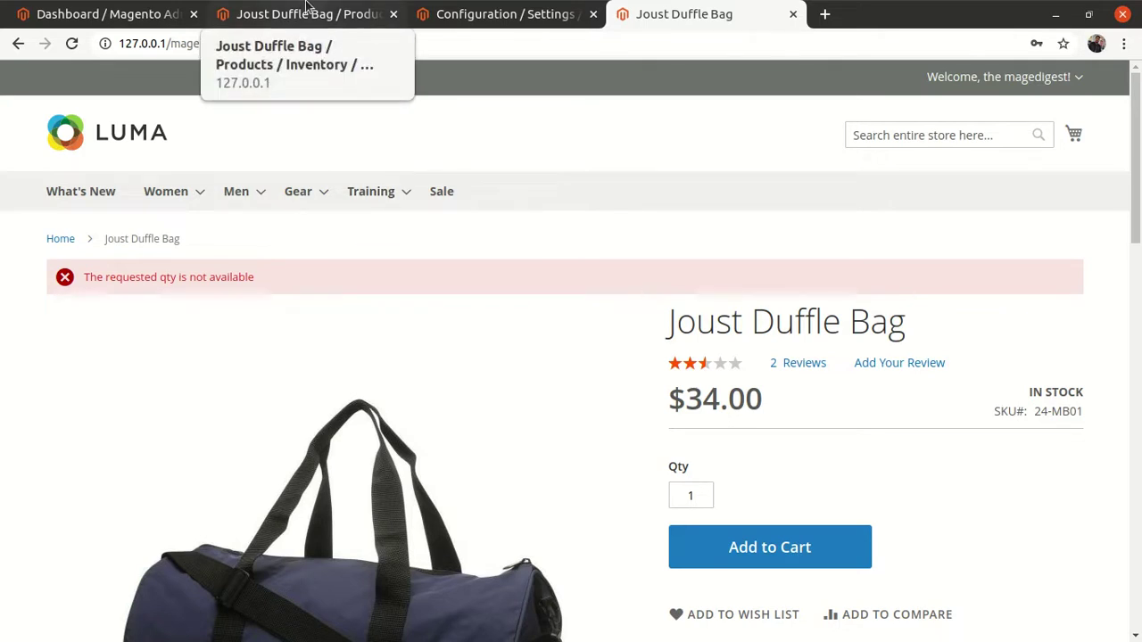
Return to Catalog Inventory Stock Options and check Display Out of Stock Products, set to Yes.
left_click(475, 11)
scroll(232, 309, "up", 4)
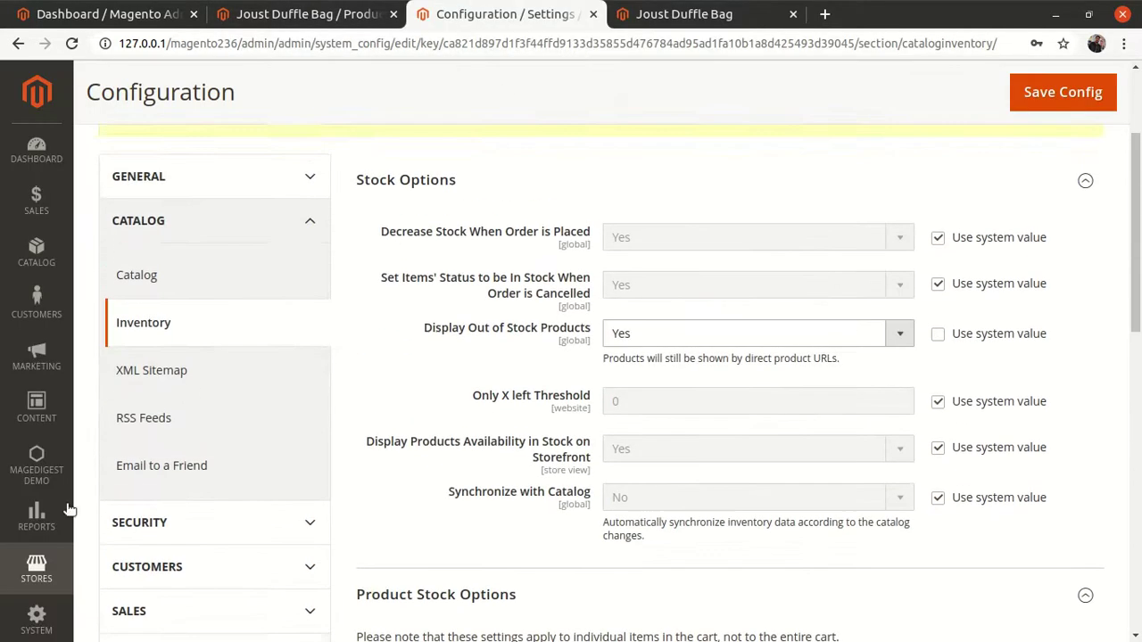
left_click(36, 568)
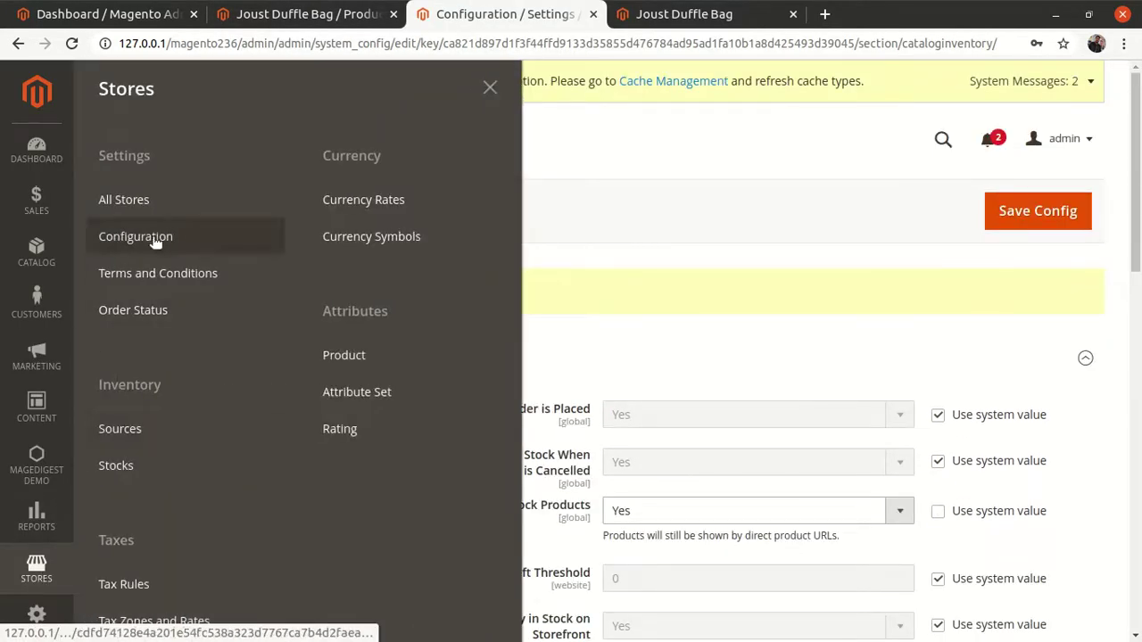
left_click(604, 223)
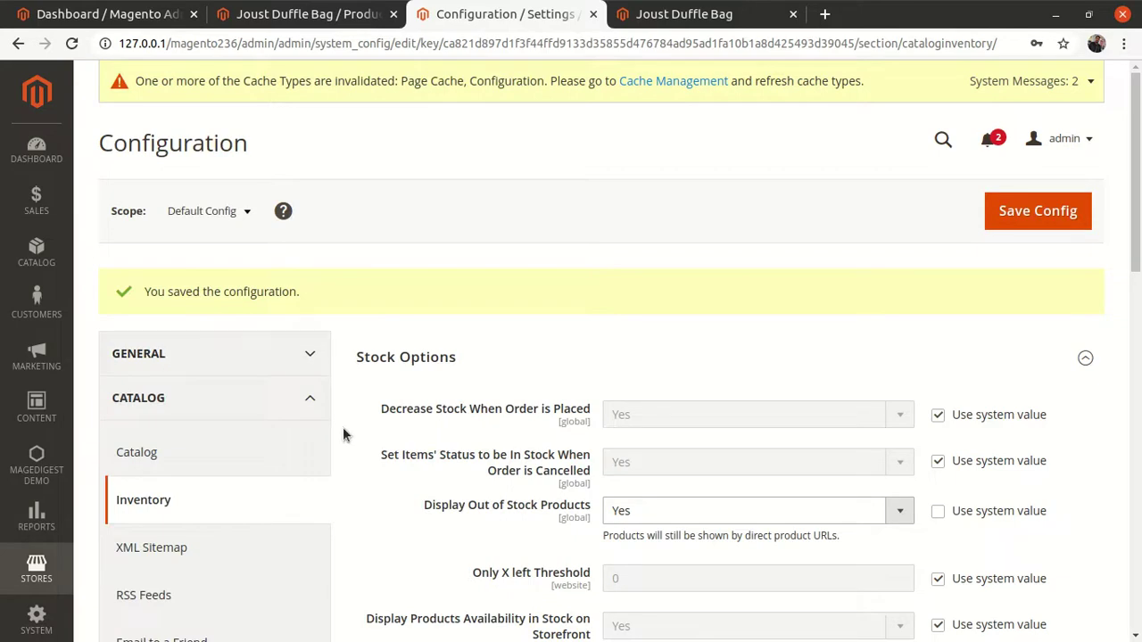
scroll(241, 375, "down", 1)
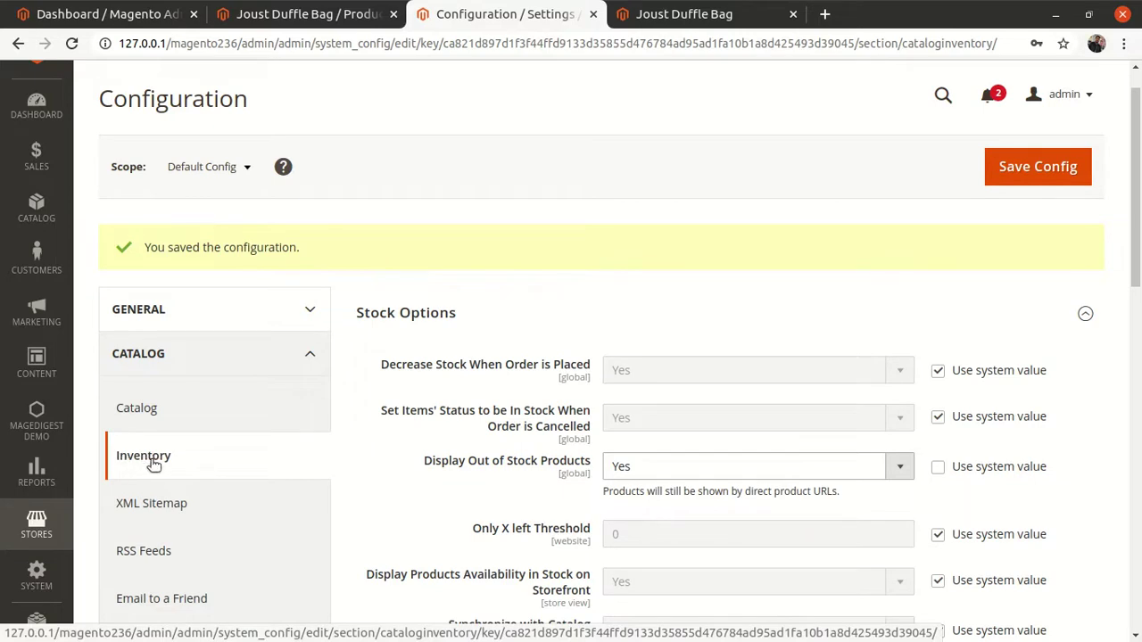
scroll(374, 459, "down", 2)
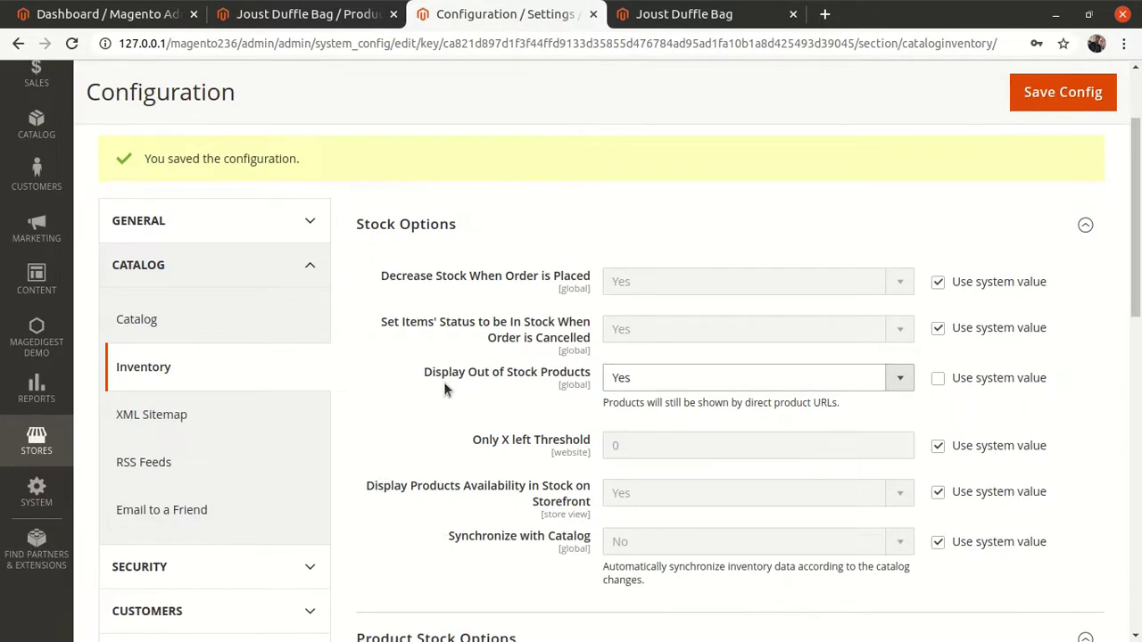
left_click(720, 375)
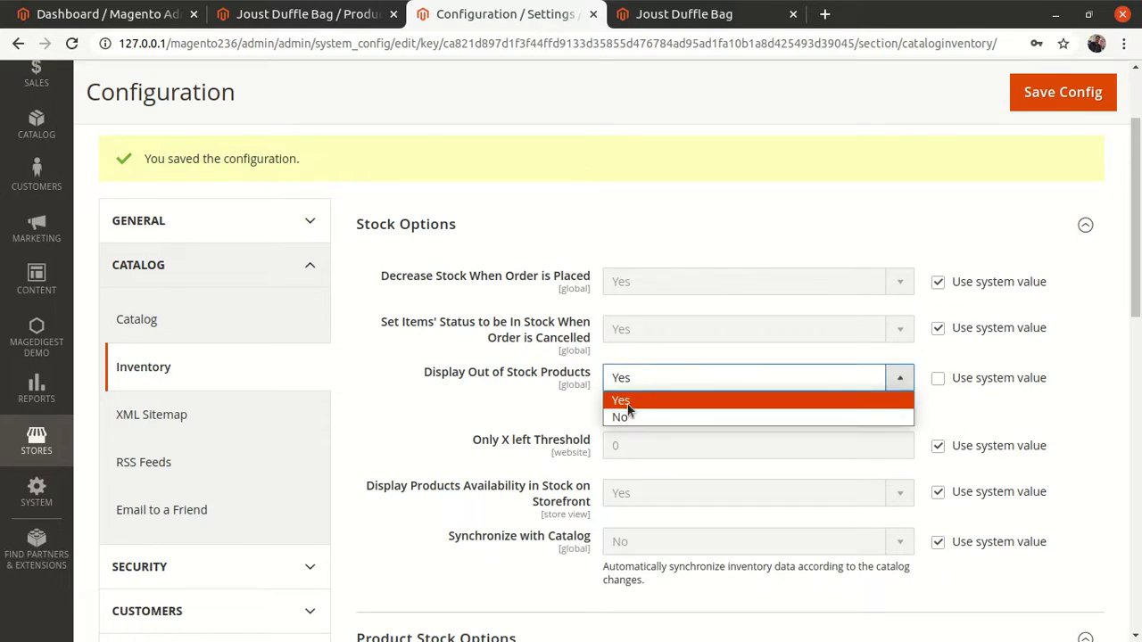
left_click(644, 14)
left_click(644, 14)
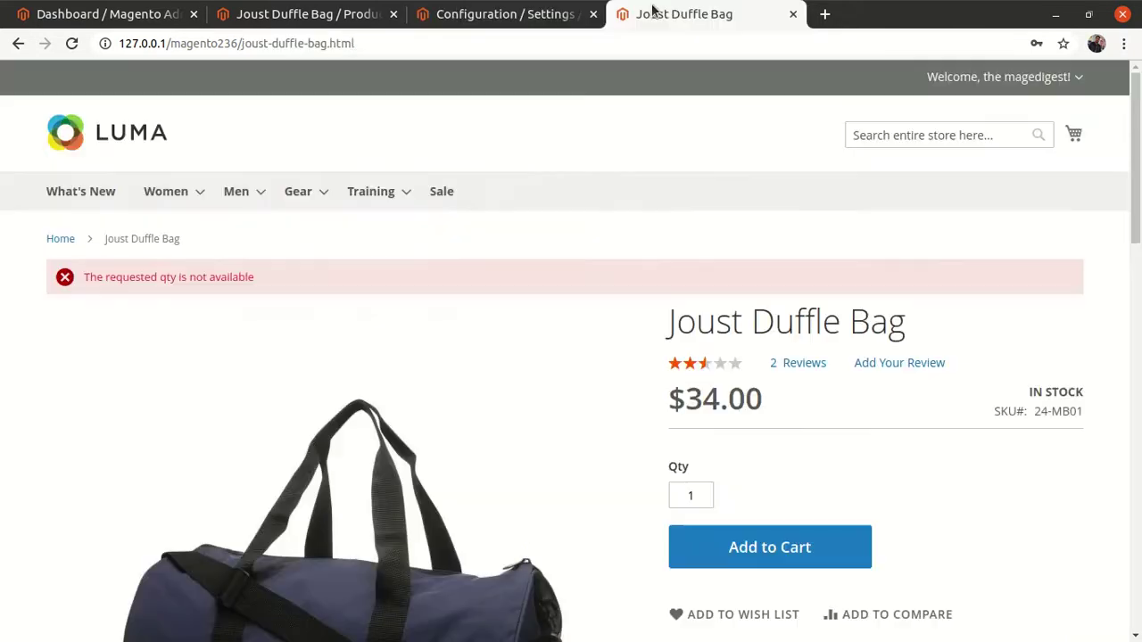
left_click(516, 15)
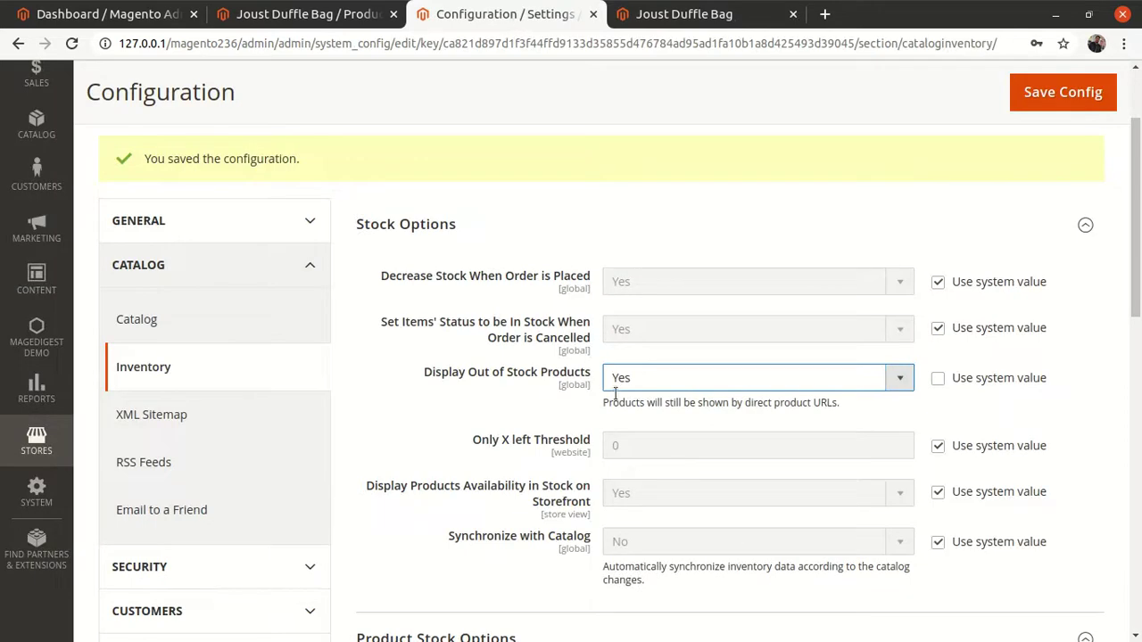
left_click(684, 14)
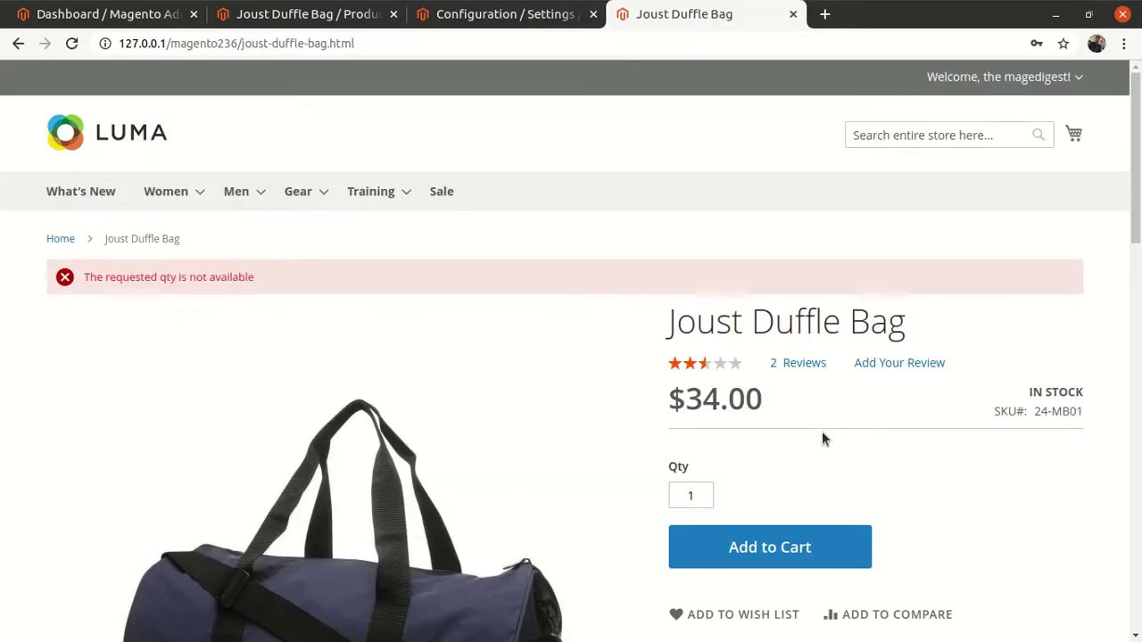
left_click(532, 11)
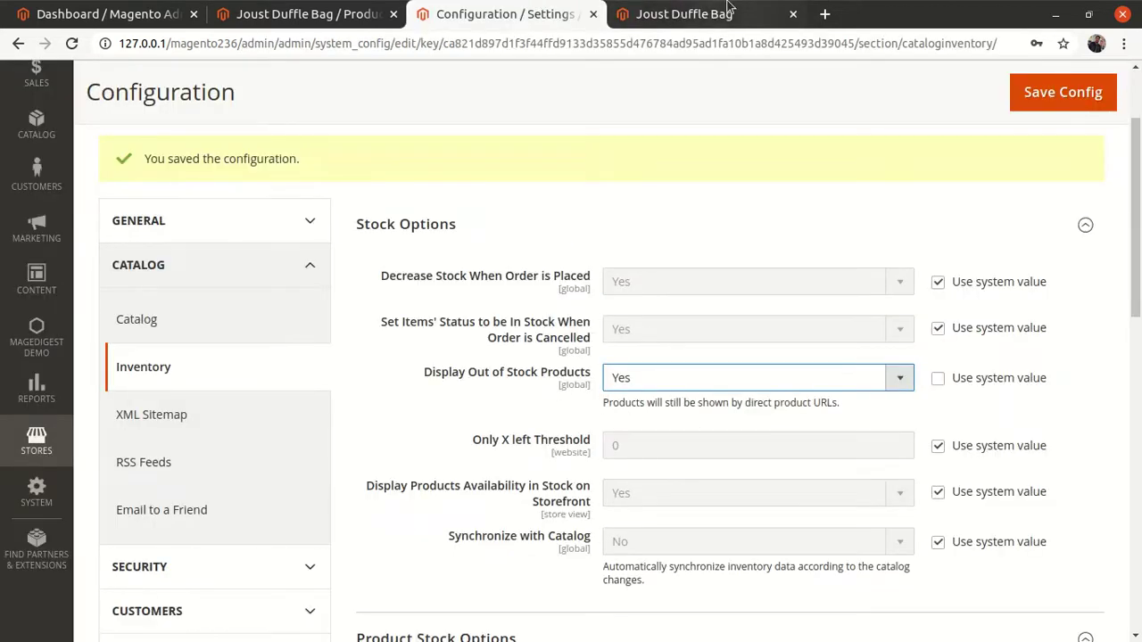
left_click(687, 10)
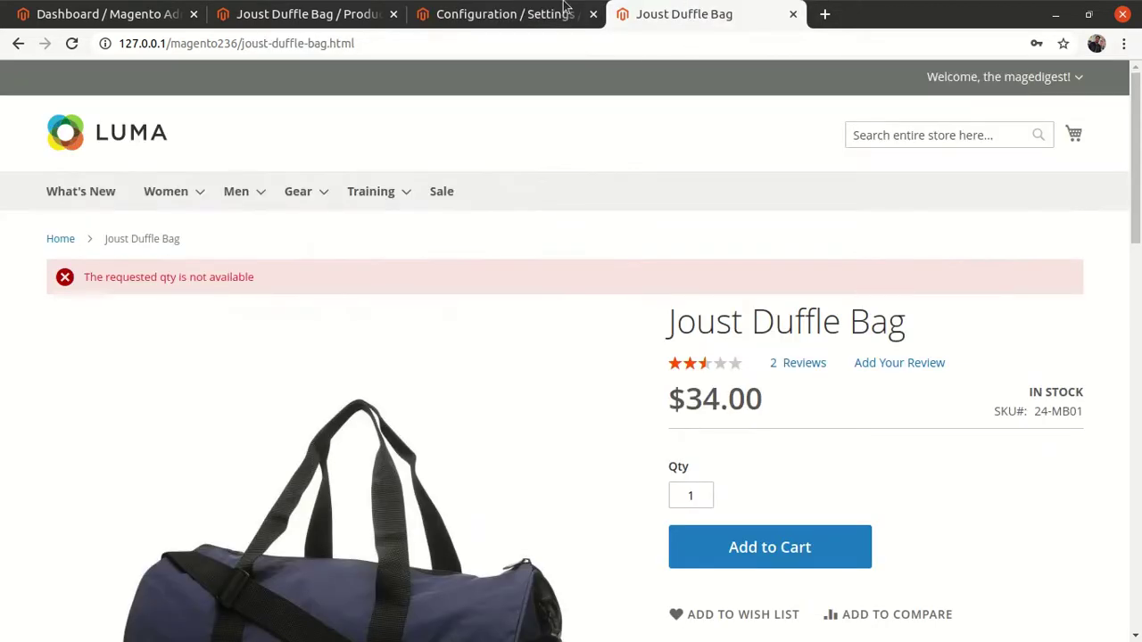
left_click(524, 12)
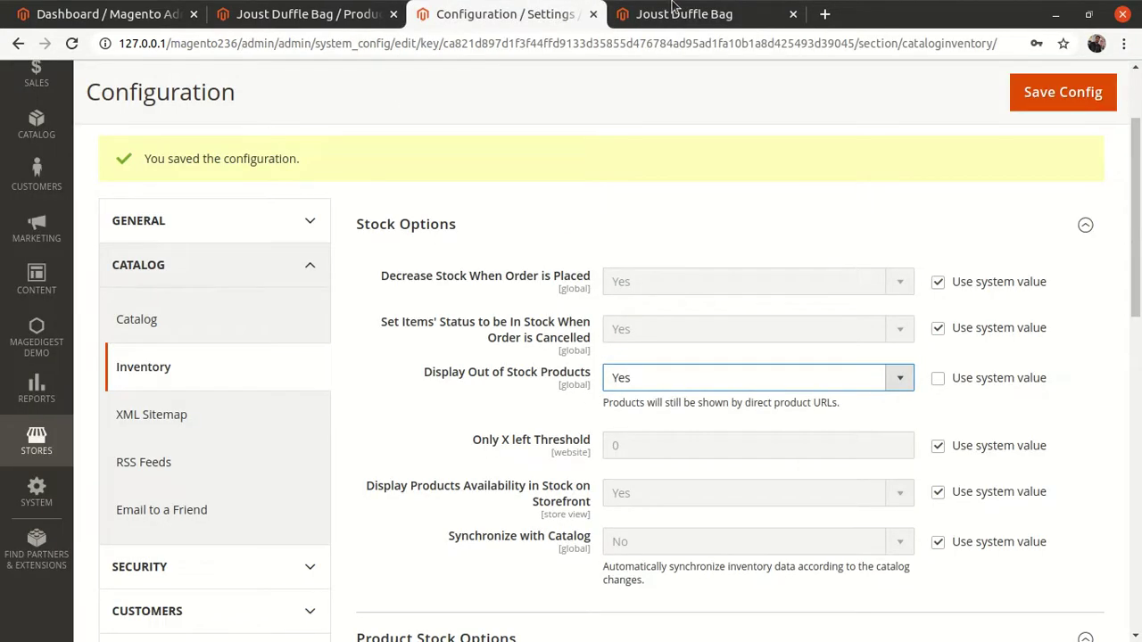
Override the Backorders system value with Allow Qty Below 0 and Notify Customer.
scroll(497, 437, "down", 3)
scroll(495, 429, "down", 5)
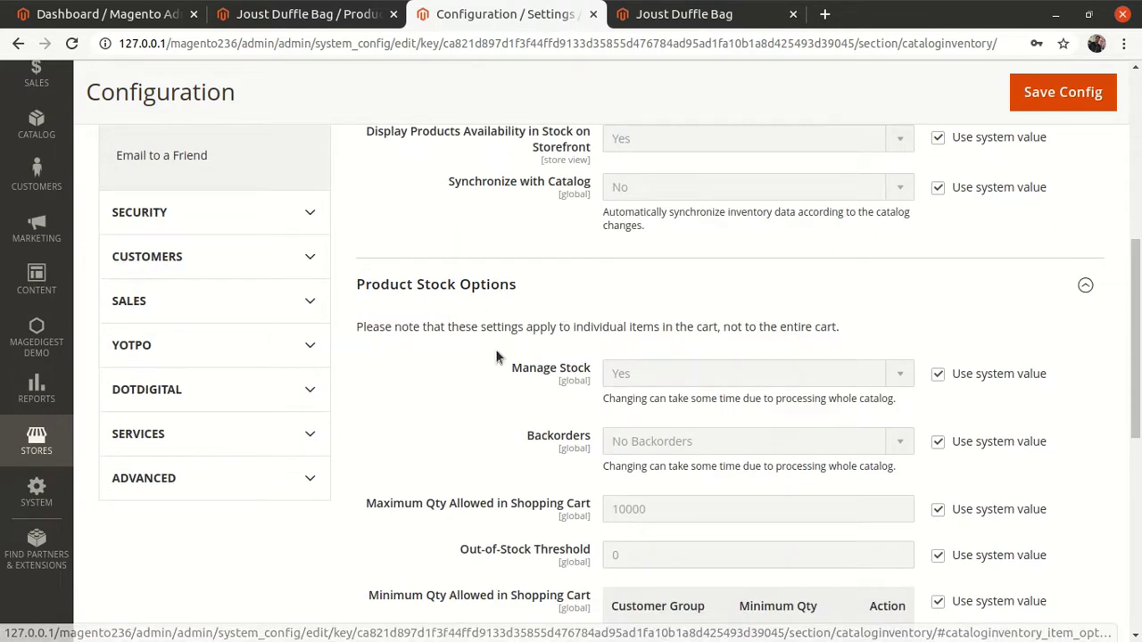
left_click(938, 442)
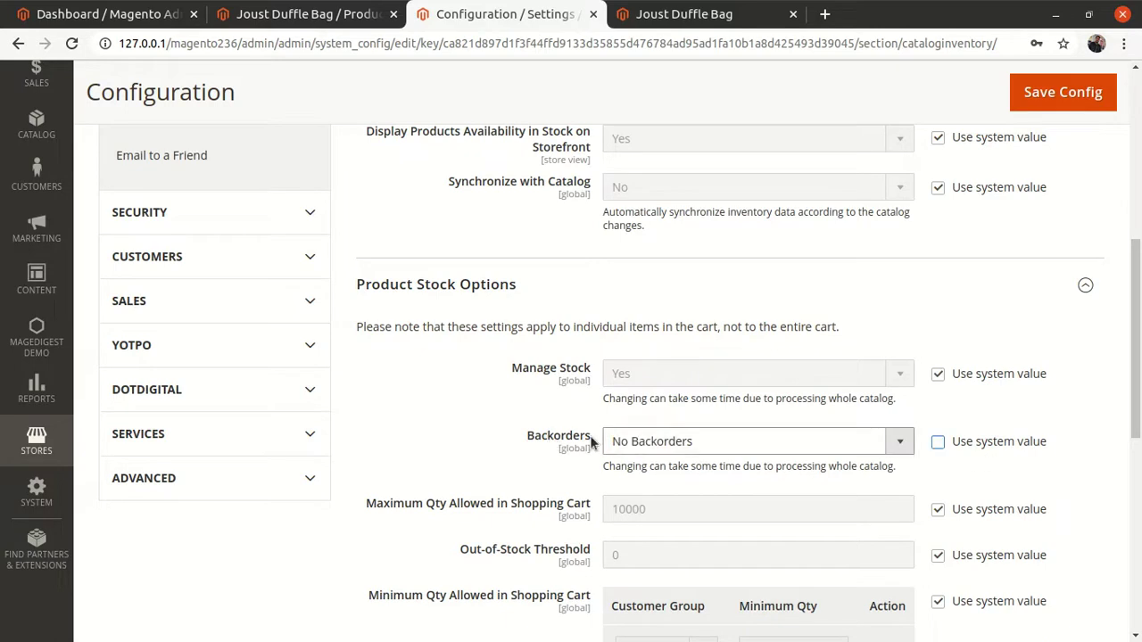
left_click(937, 442)
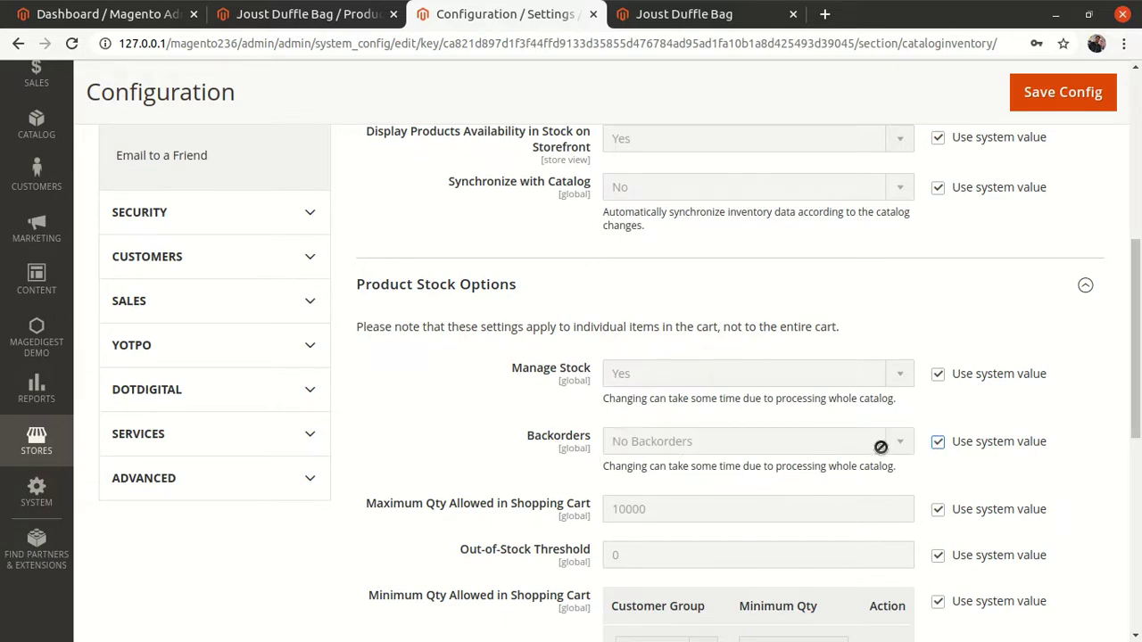
scroll(892, 437, "down", 2)
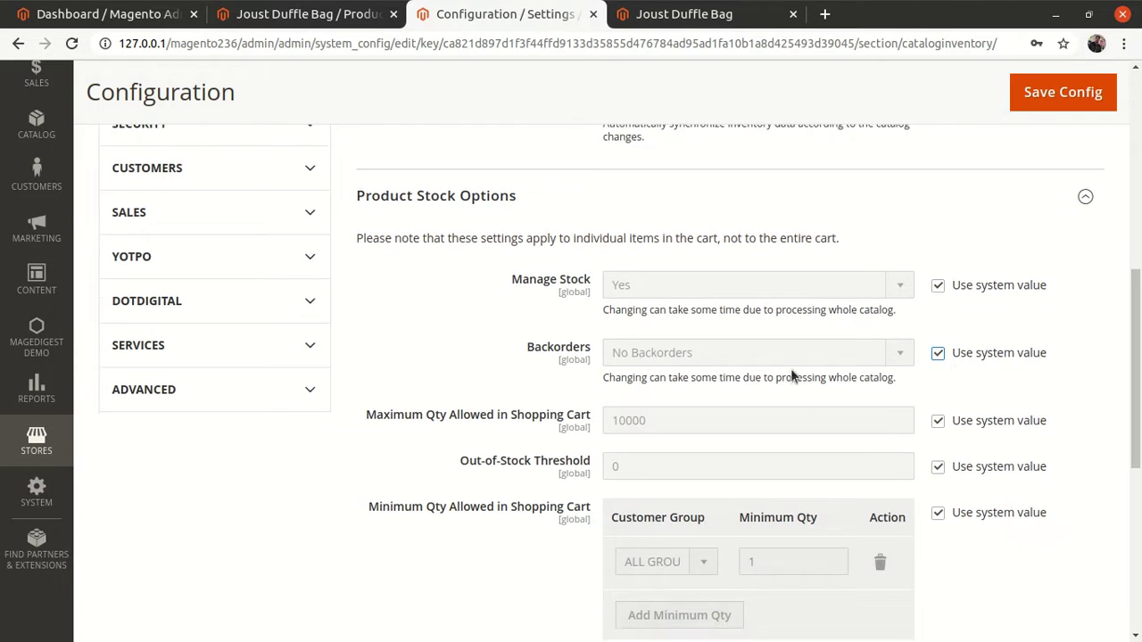
left_click(937, 354)
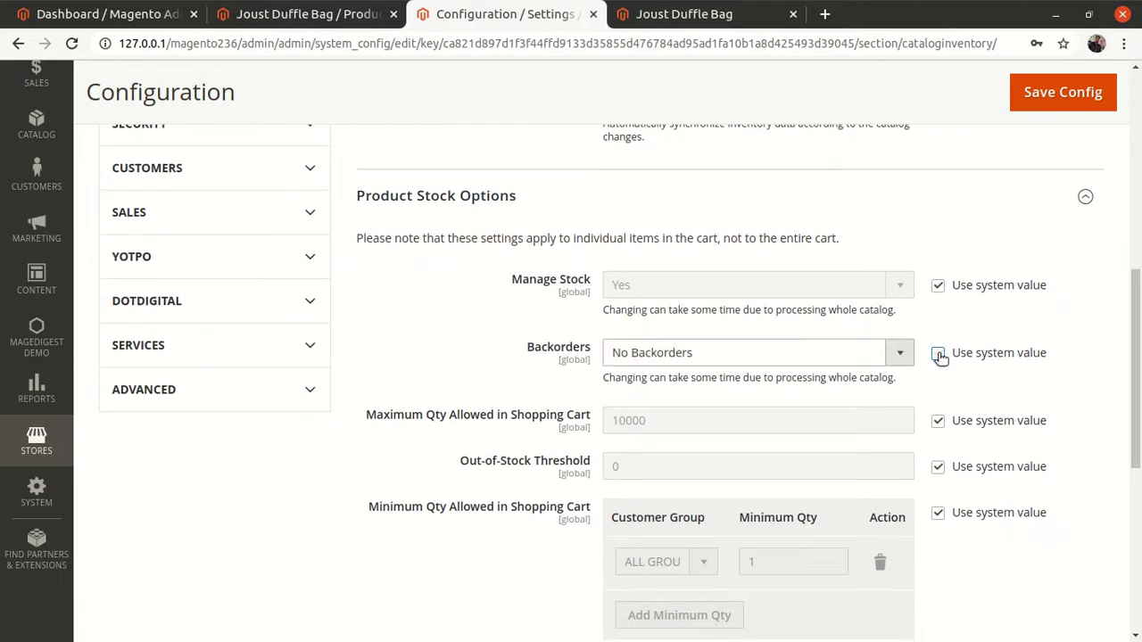
left_click(652, 352)
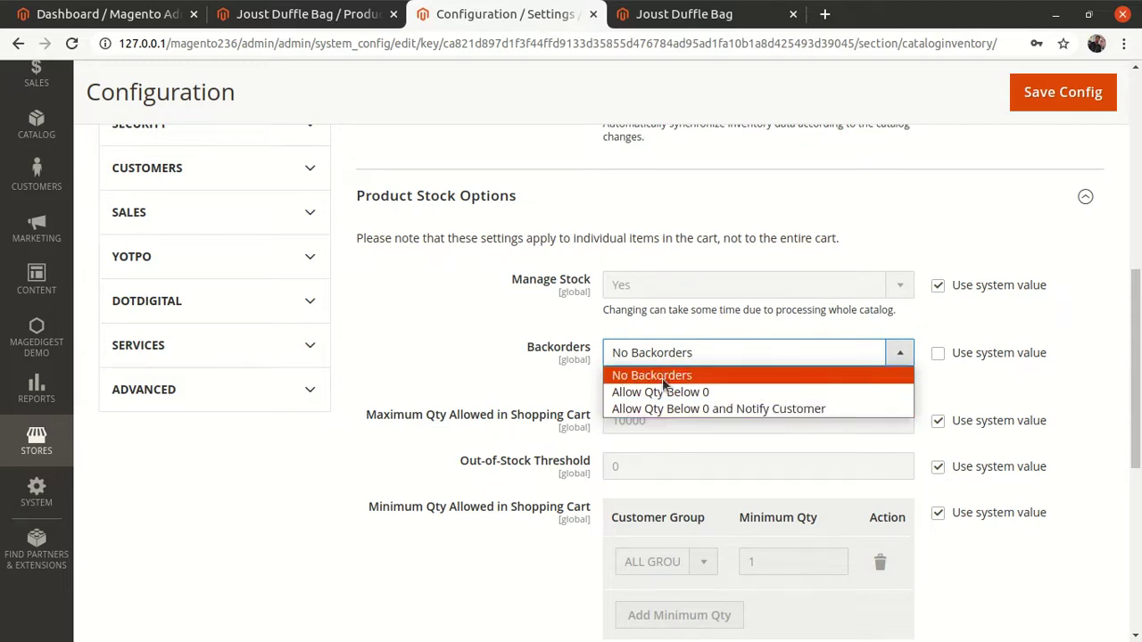
left_click(655, 408)
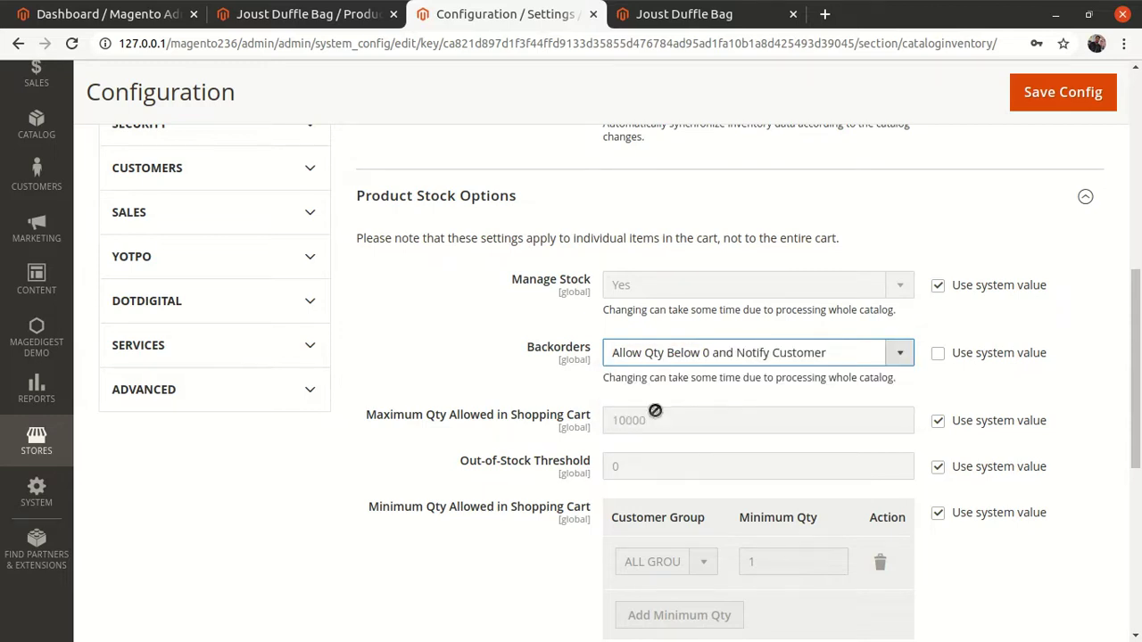
left_click(751, 353)
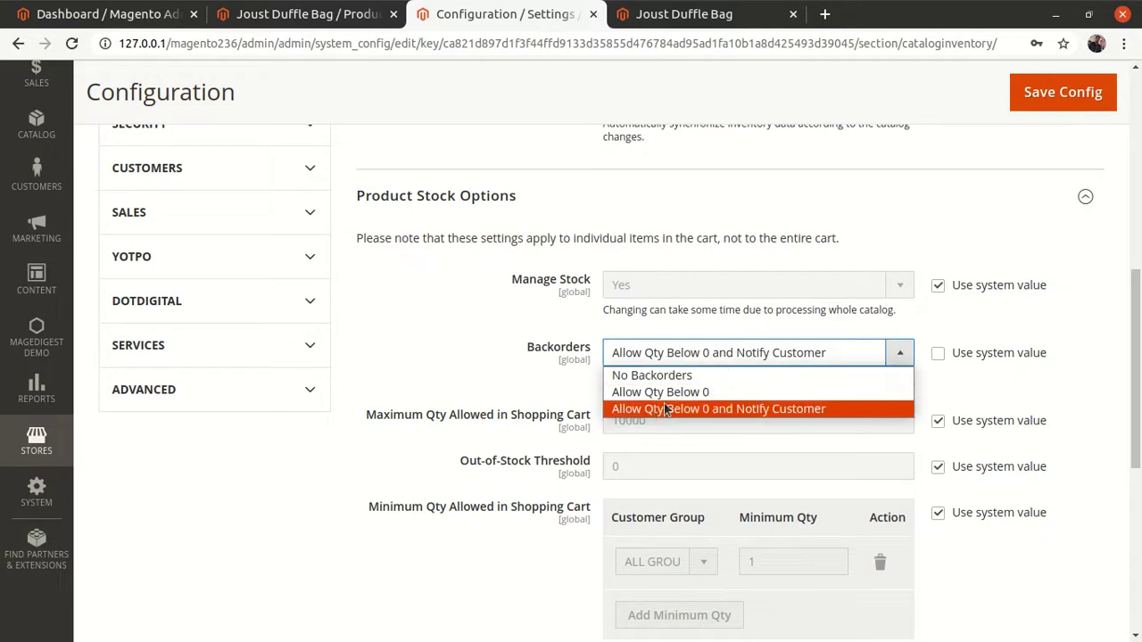
left_click(731, 413)
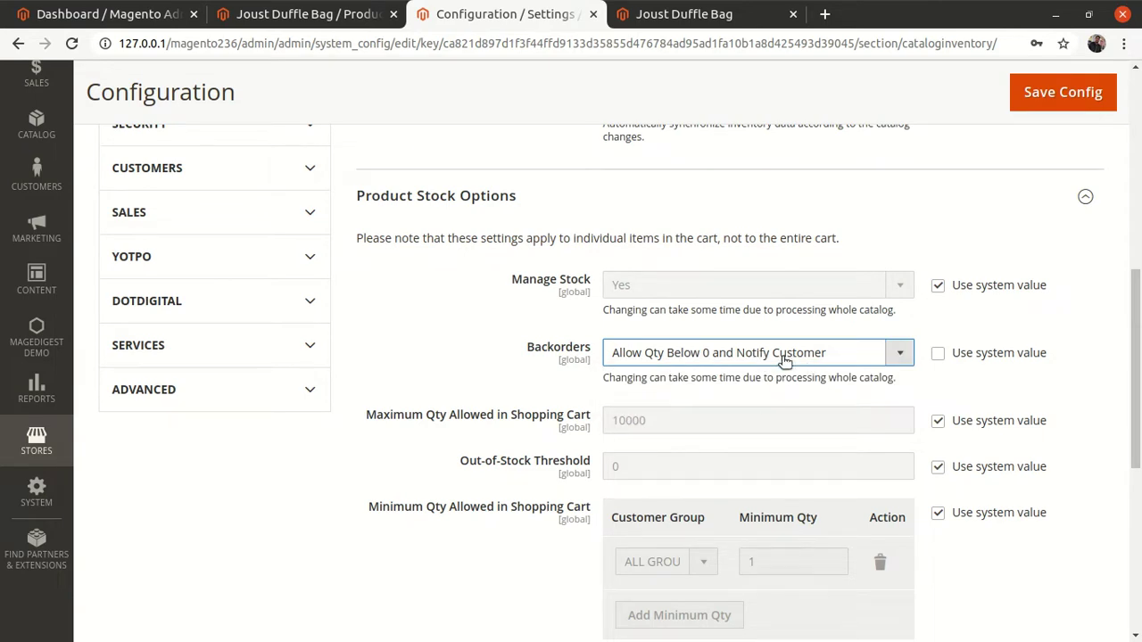
Save the inventory configuration.
scroll(708, 446, "up", 3)
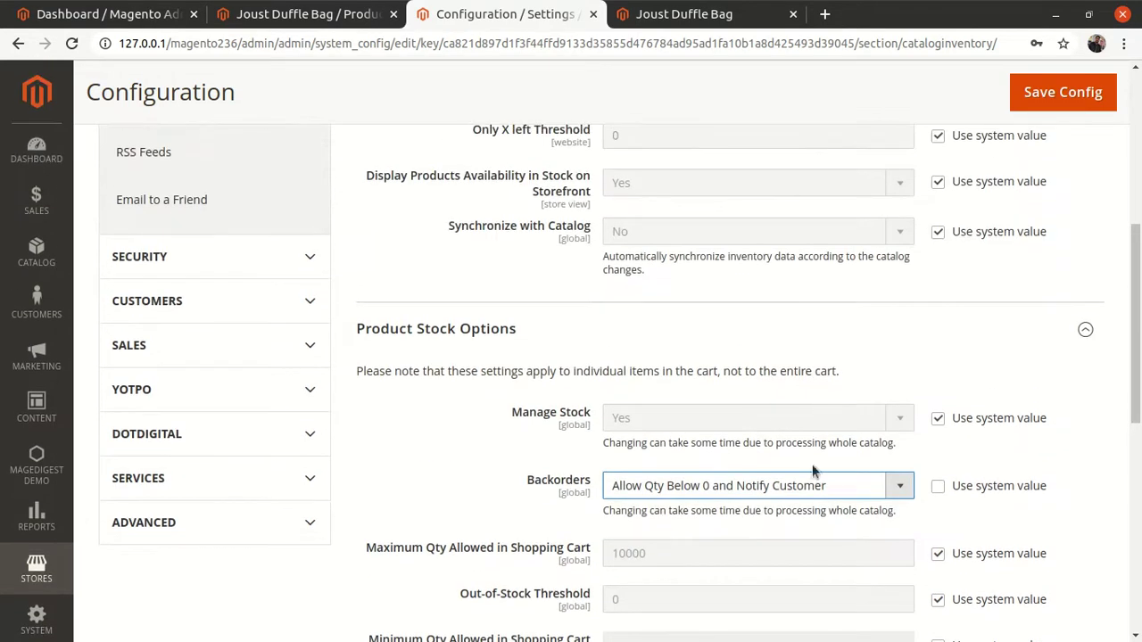
scroll(656, 492, "down", 1)
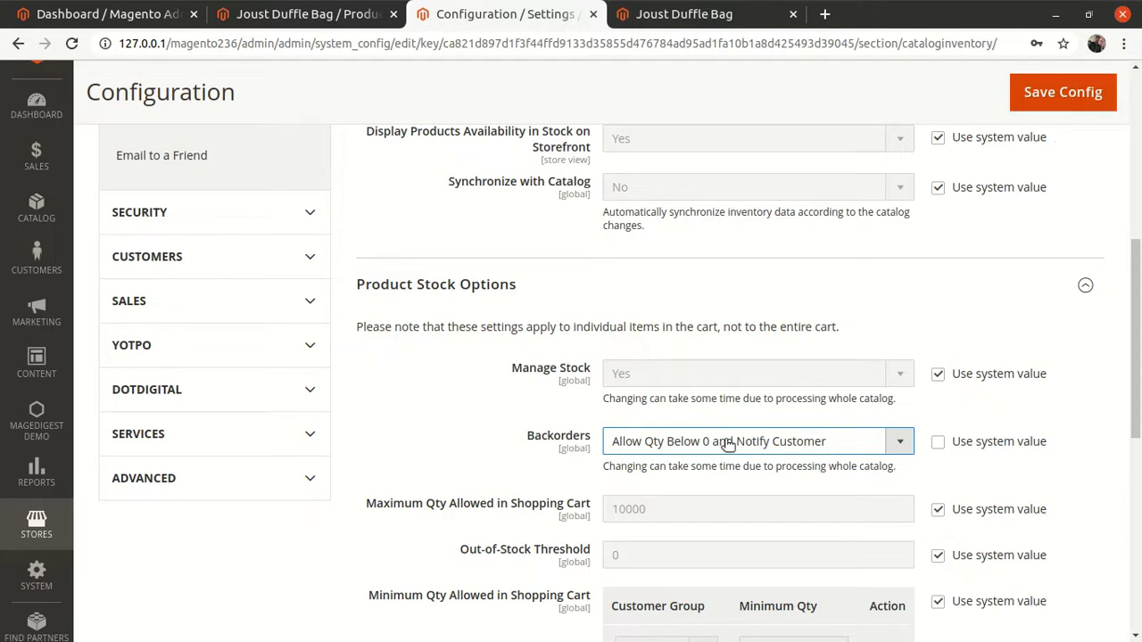
left_click(1064, 94)
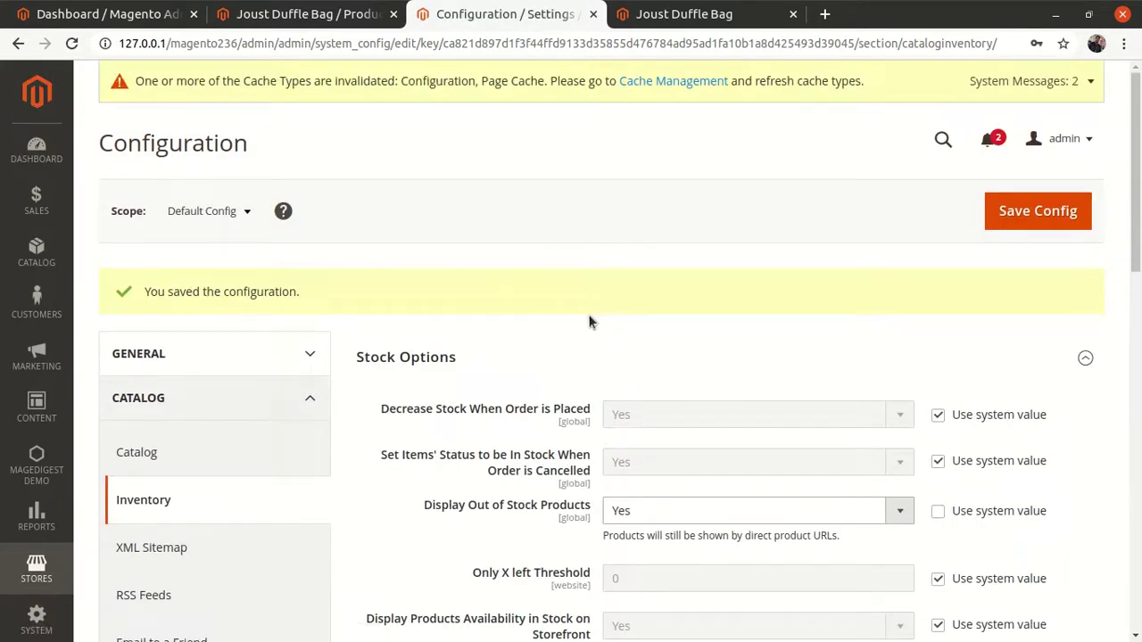
scroll(590, 319, "down", 2)
scroll(624, 178, "up", 2)
Flush the Magento cache with php bin/magento c:f in the PhpStorm terminal.
key("alt+Tab")
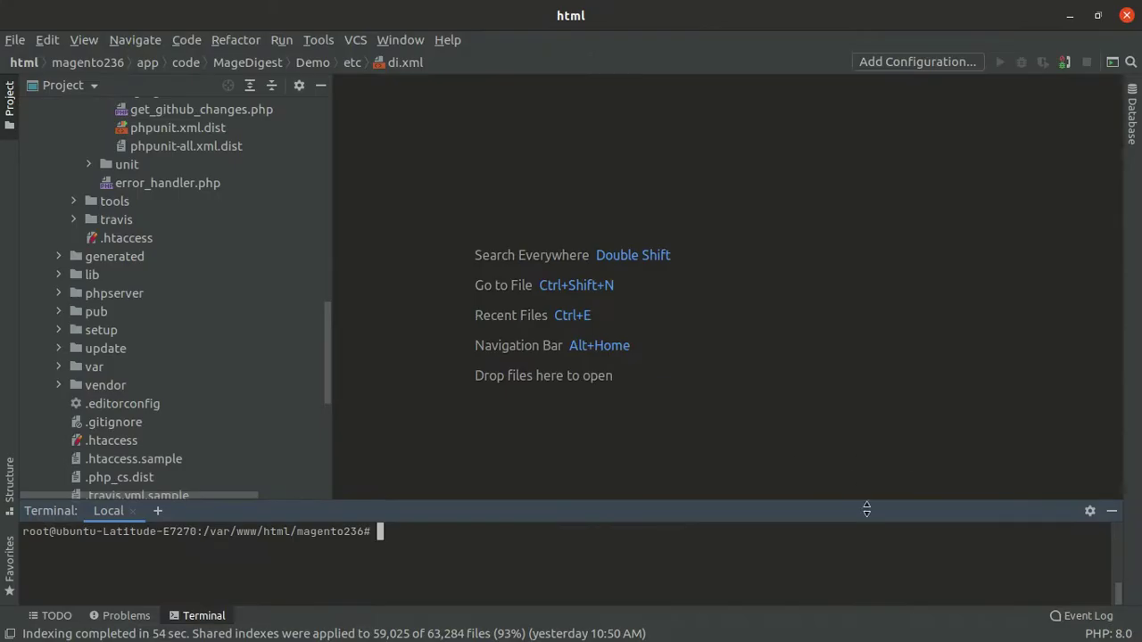
type("chmod -R 777 var/ pub/ generated/")
key("Up")
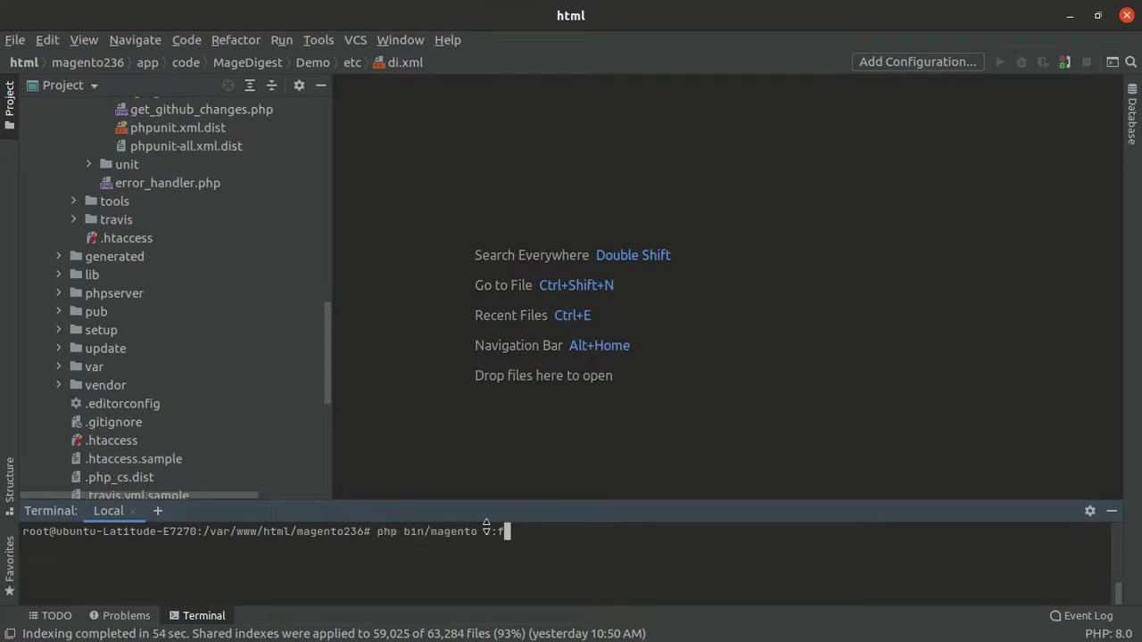
key("Return")
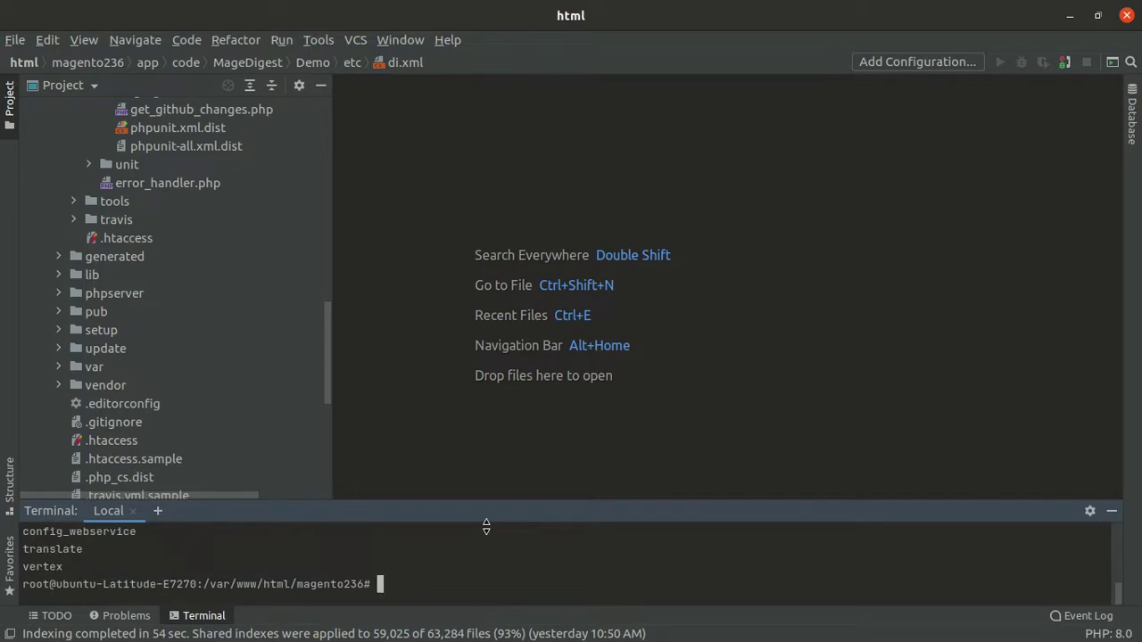
type("clear")
Run chmod -R 777 on var/ pub/ generated/ and return to Chrome.
key("Up")
key("Return")
key("Up")
key("Return")
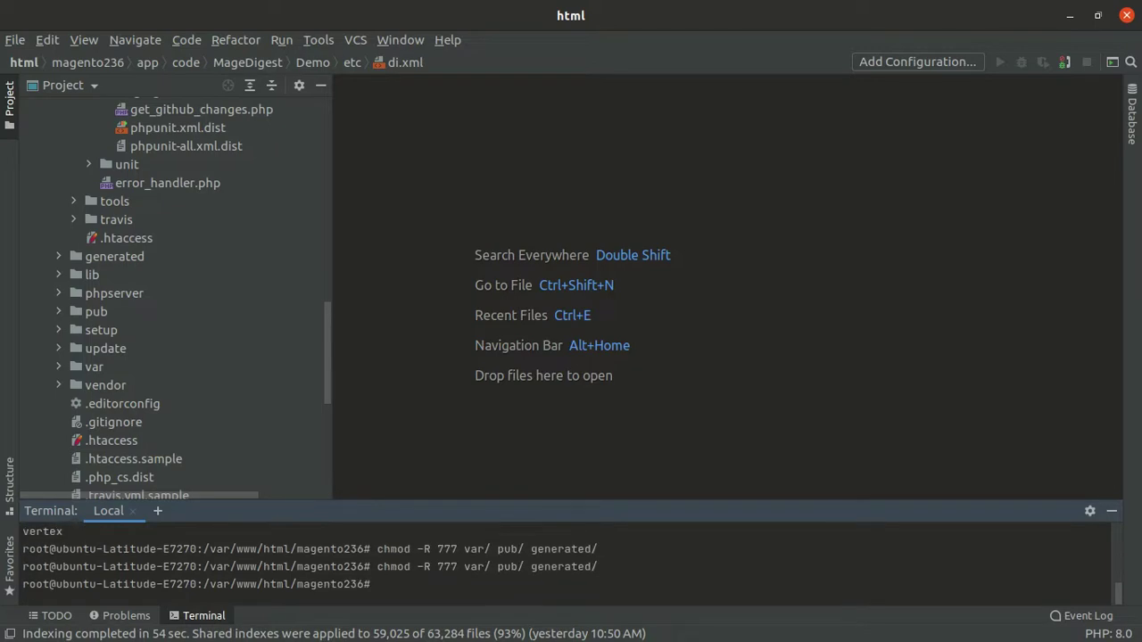
key("alt+Tab")
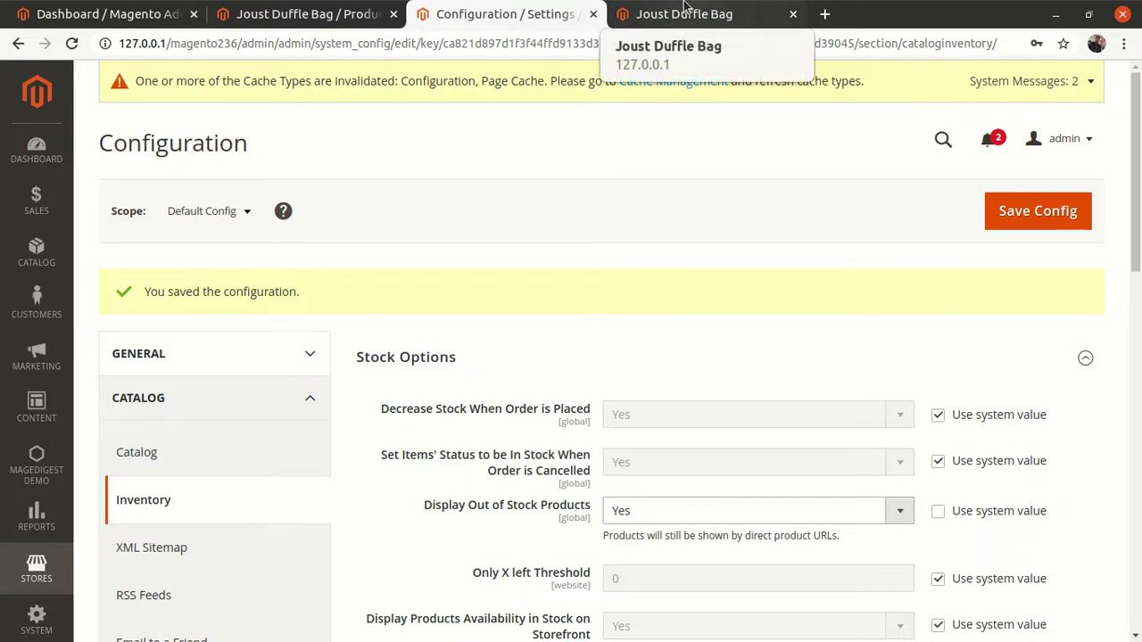
Reload the Joust Duffle Bag product edit page to pick up the new settings.
scroll(470, 486, "down", 3)
scroll(470, 486, "up", 3)
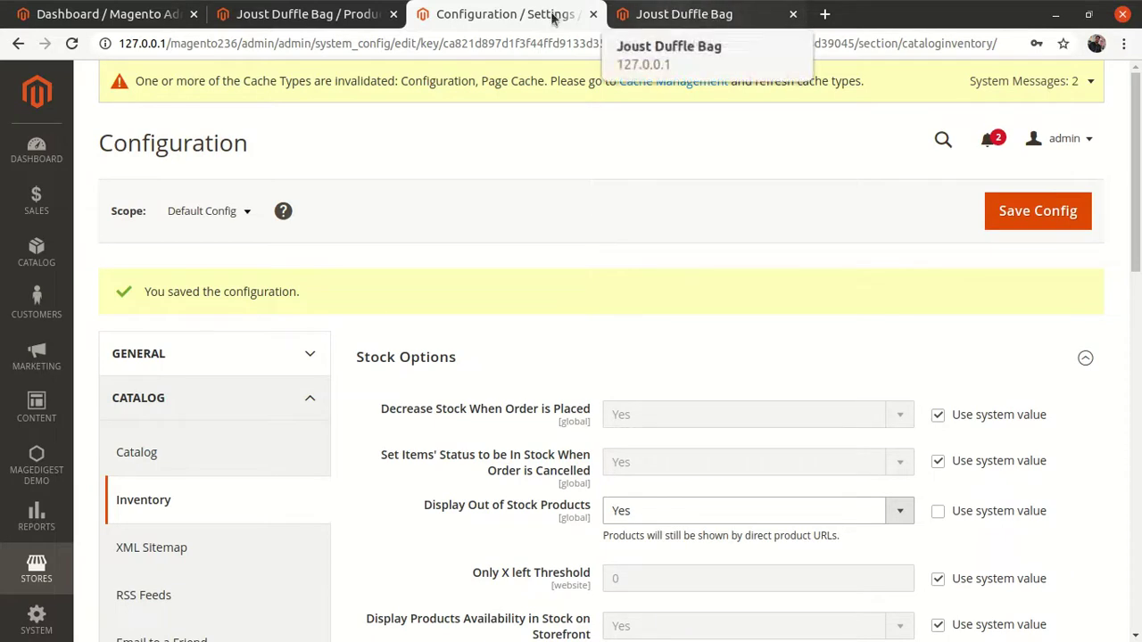
left_click(282, 16)
scroll(218, 522, "down", 5)
scroll(220, 523, "down", 2)
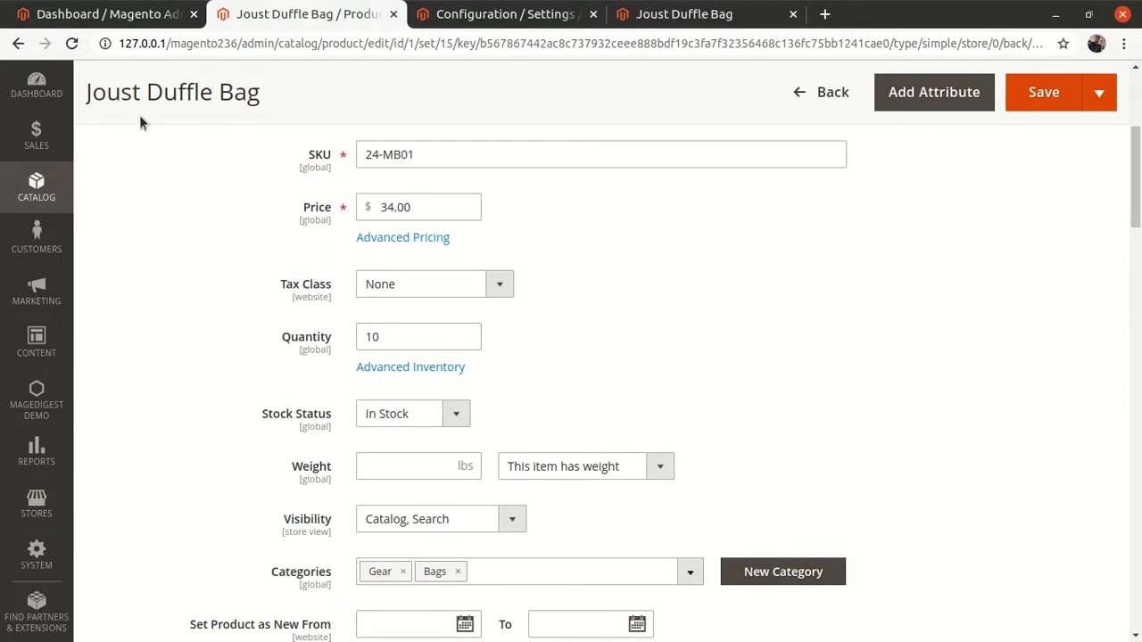
left_click(71, 43)
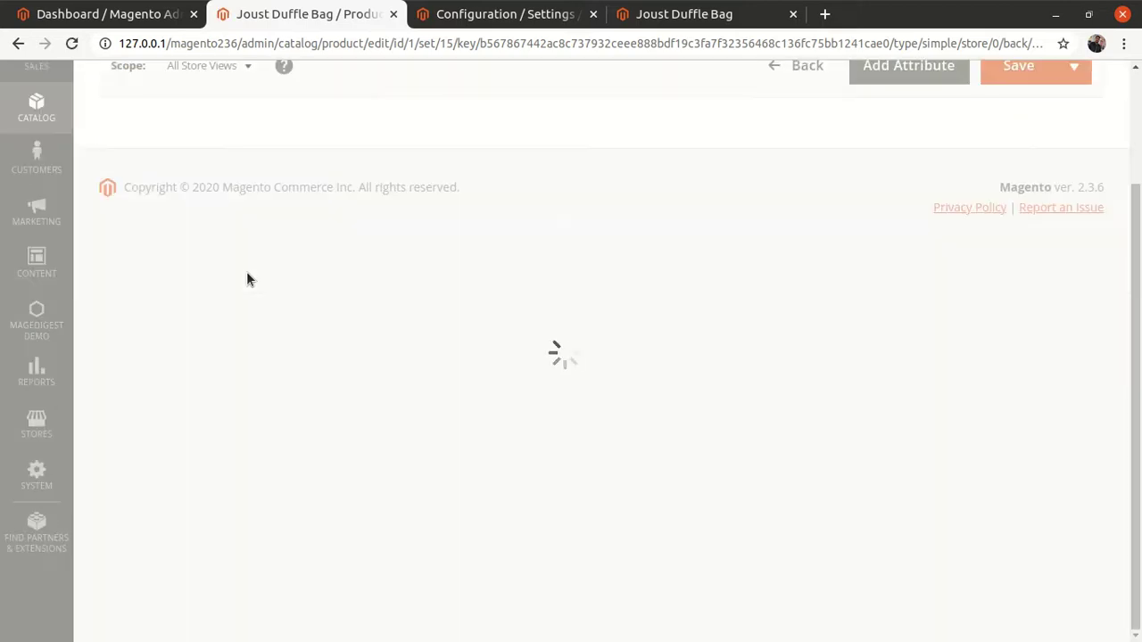
Confirm Advanced Inventory Backorders allows Qty Below 0 with customer notification, then go to the storefront.
scroll(282, 457, "down", 1)
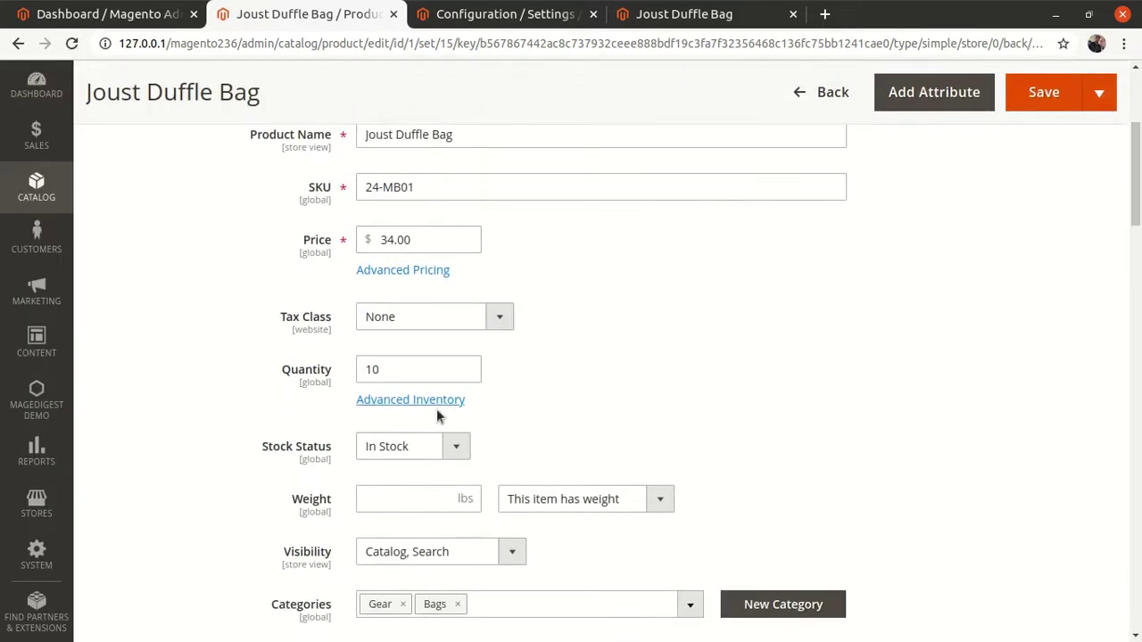
left_click(395, 402)
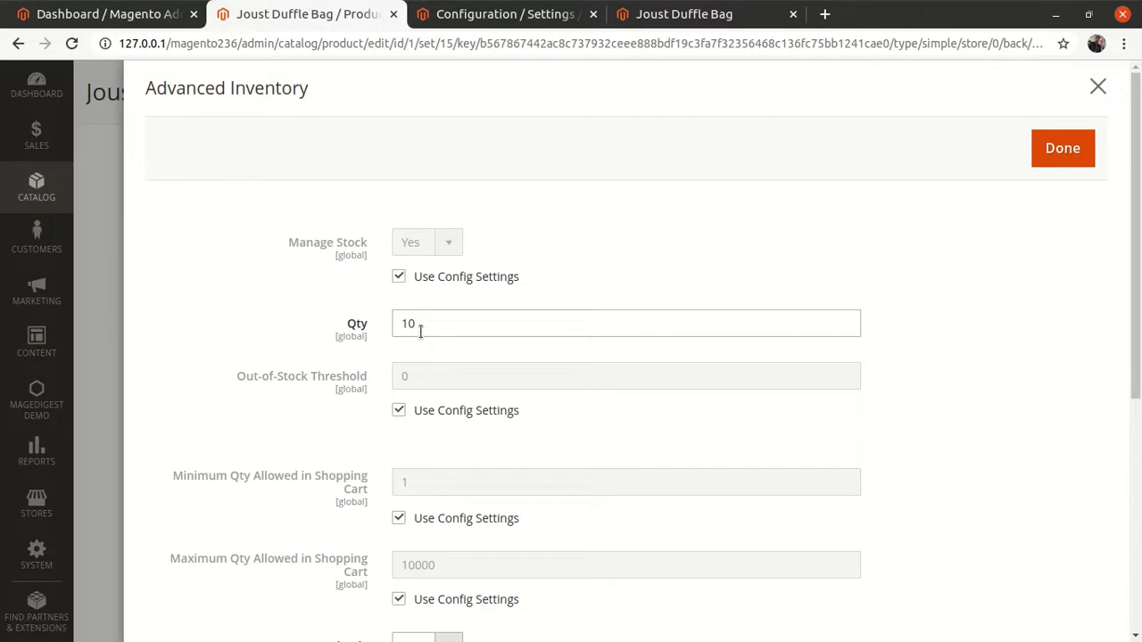
scroll(288, 491, "down", 3)
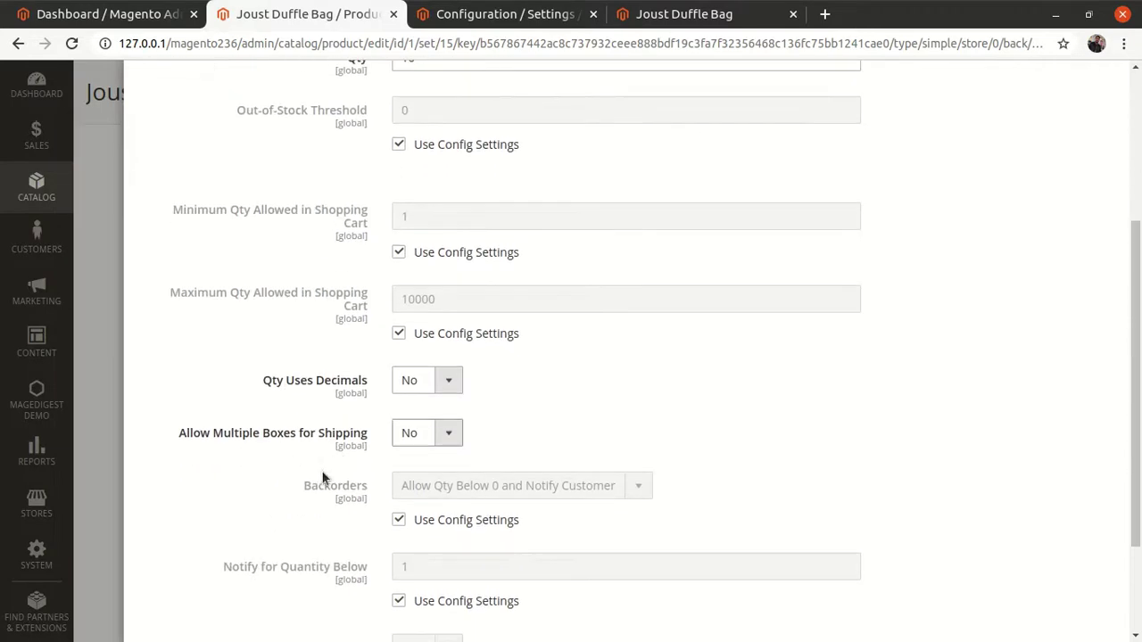
scroll(352, 494, "down", 1)
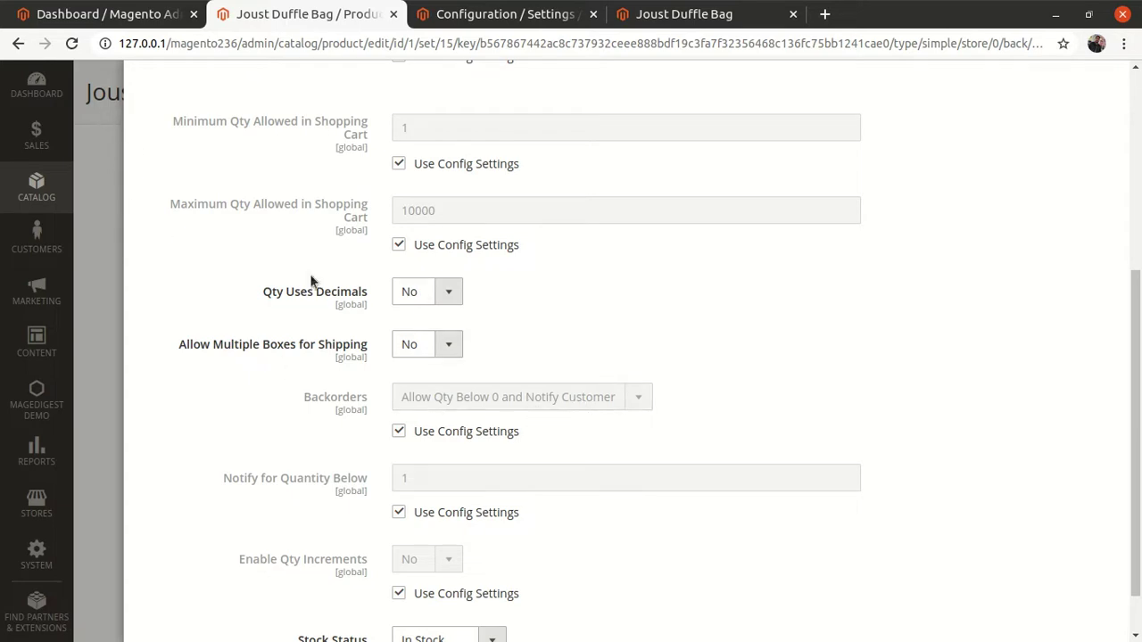
scroll(803, 446, "up", 1)
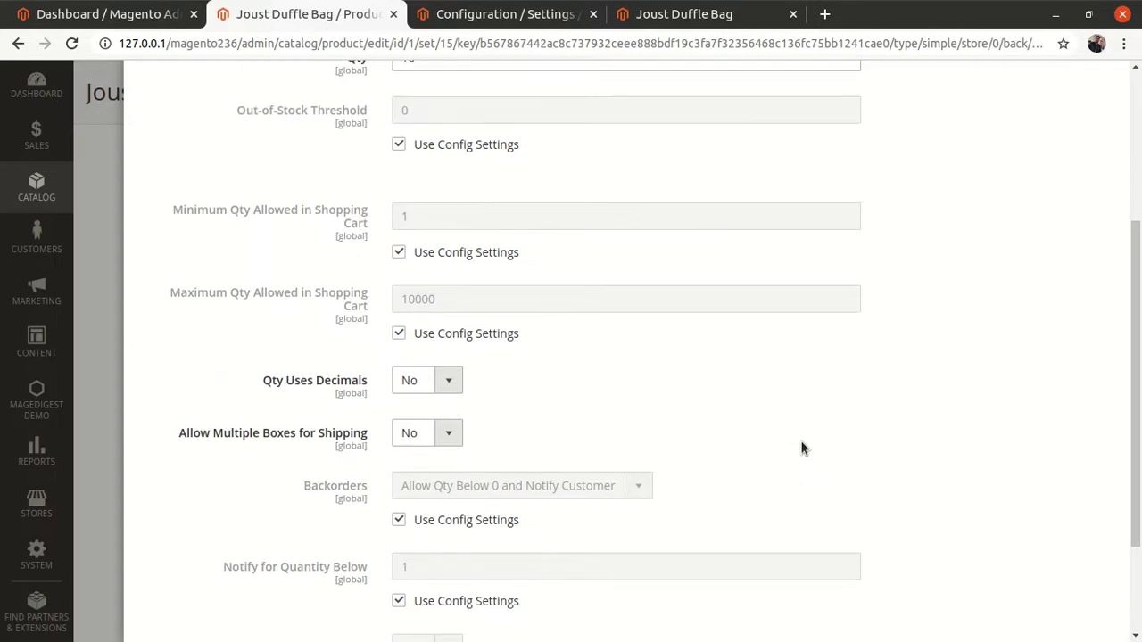
left_click(745, 16)
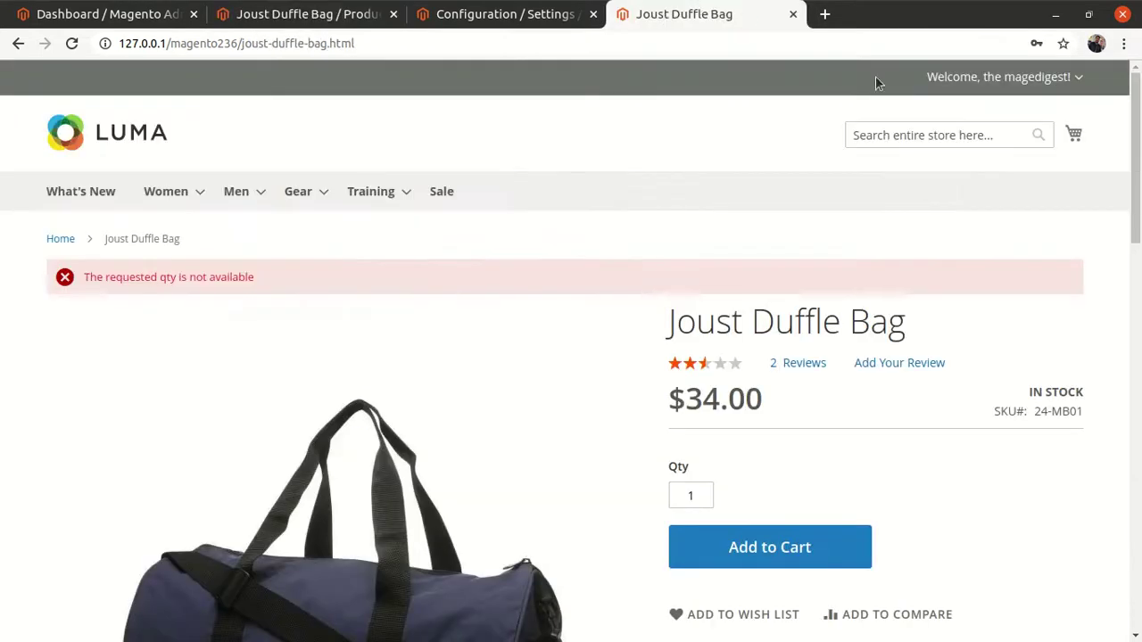
Reload the product page, add one Joust Duffle Bag, and see the remaining 1 back-ordered in the minicart.
left_click(72, 45)
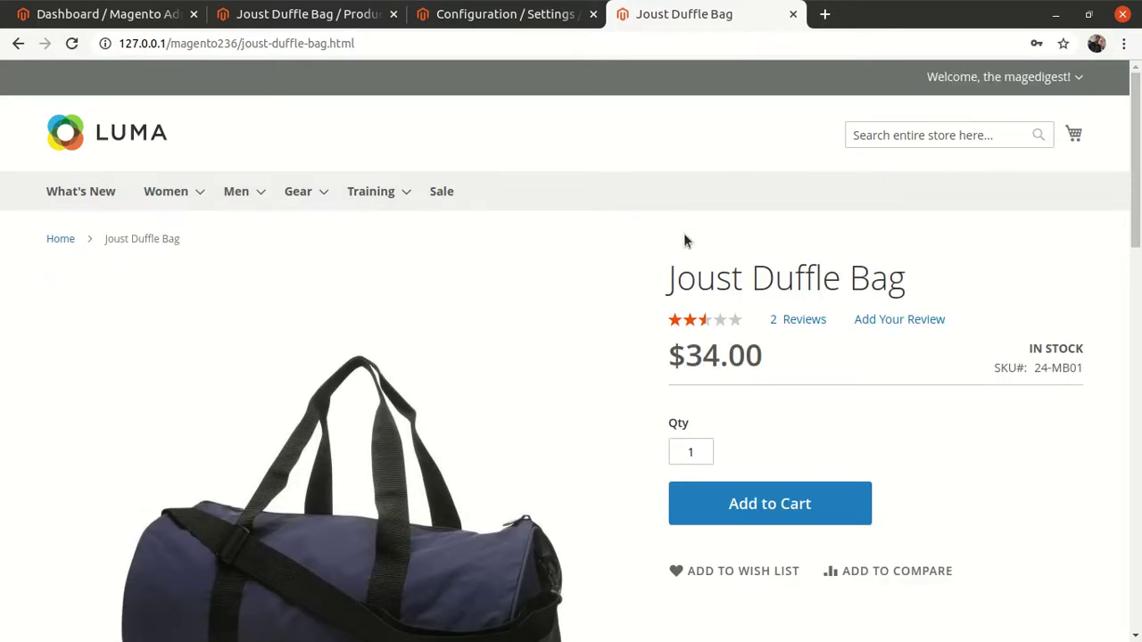
scroll(638, 288, "down", 1)
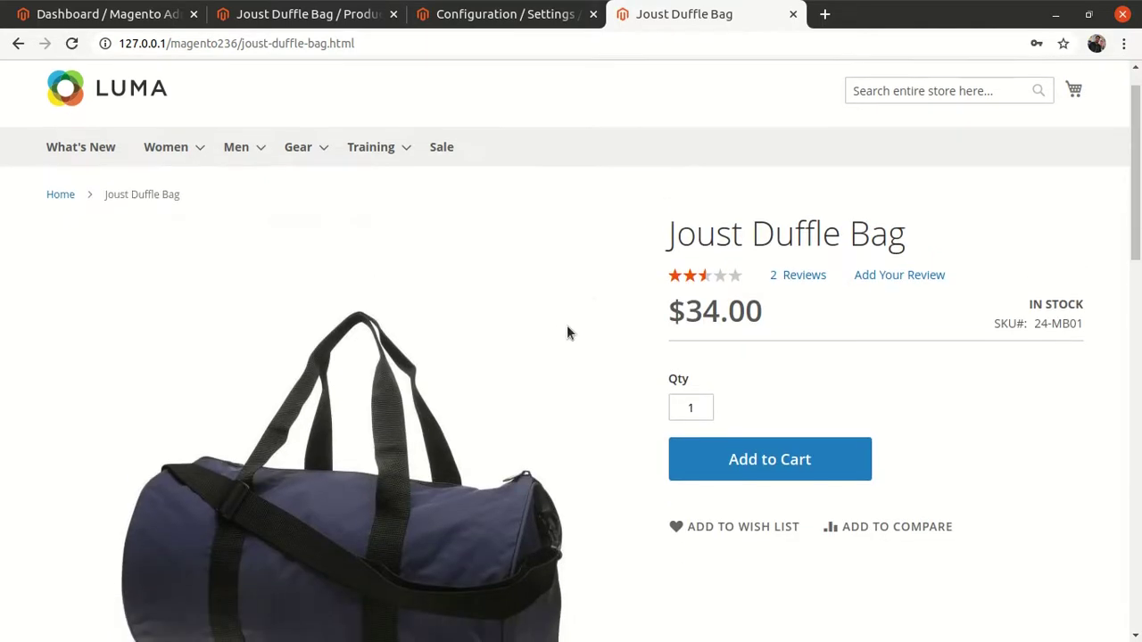
left_click(767, 460)
scroll(339, 306, "up", 1)
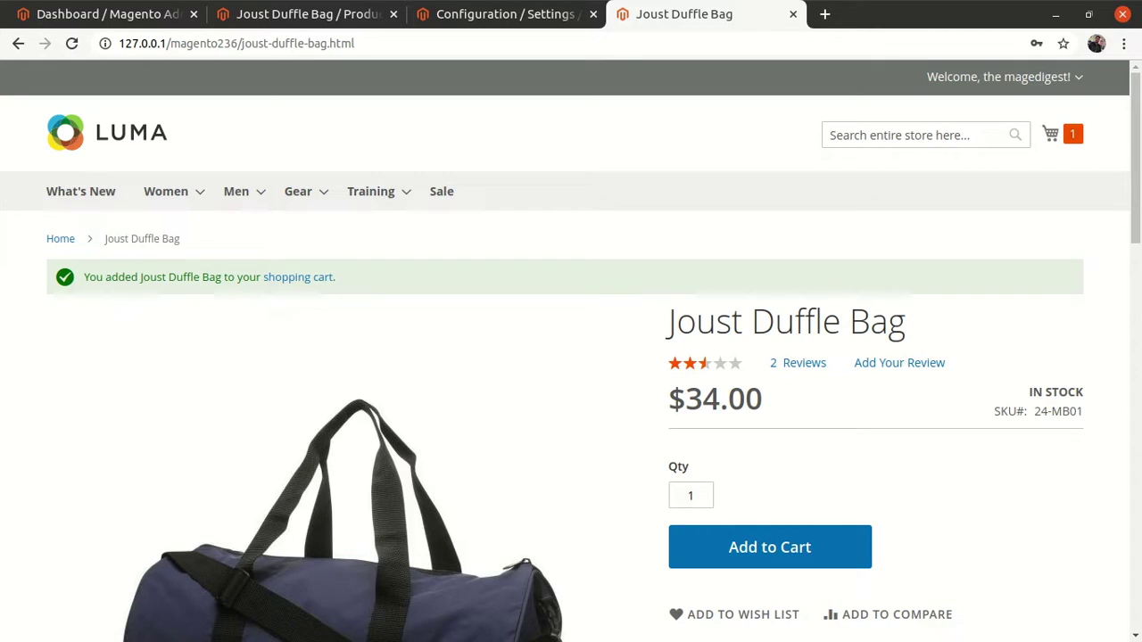
left_click(1052, 134)
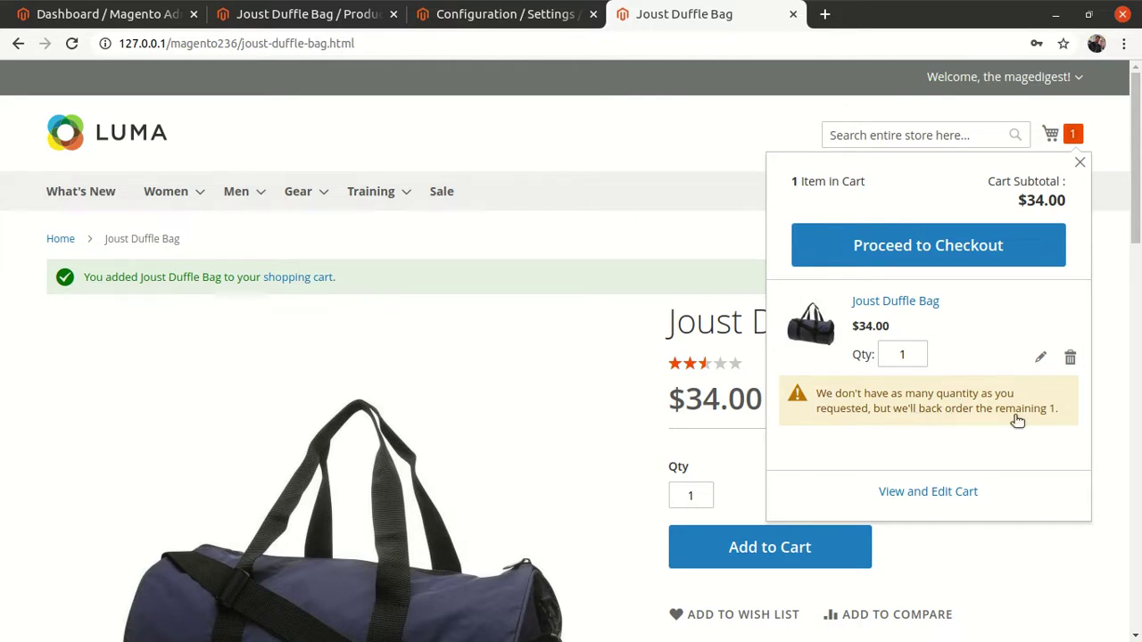
Check out with flat-rate shipping, place the $39.00 order, and open its details.
left_click(925, 245)
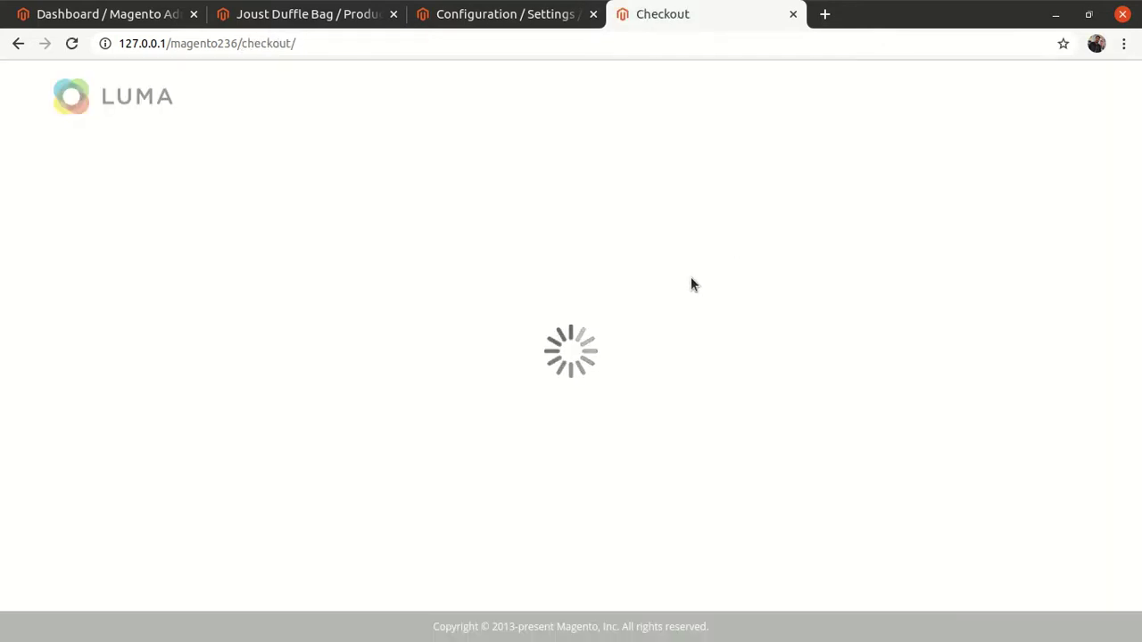
scroll(566, 348, "down", 3)
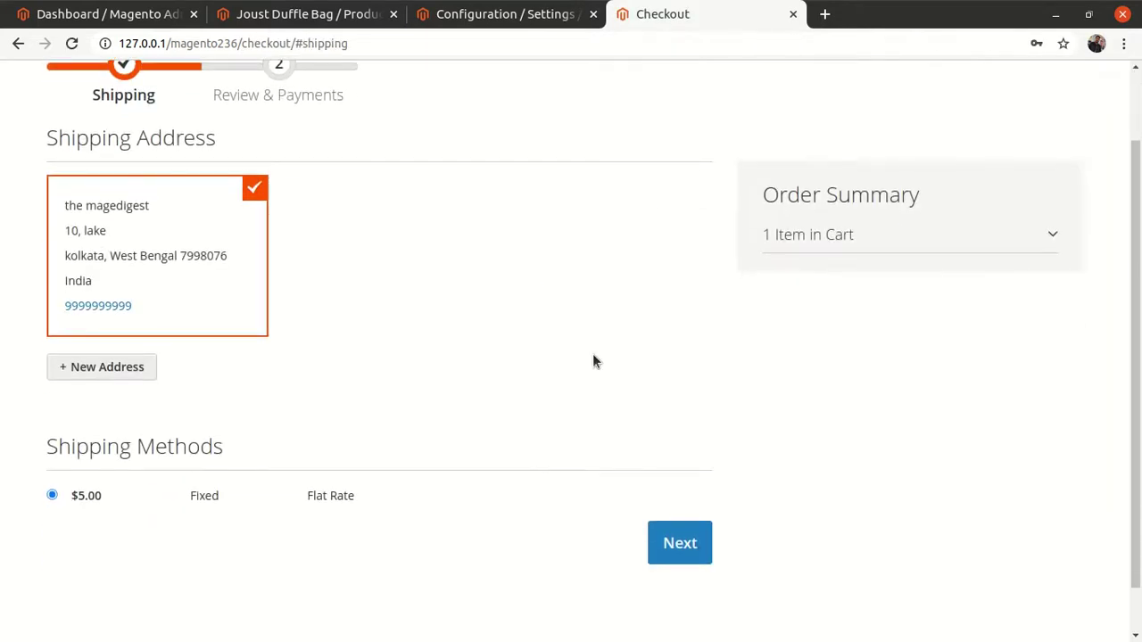
left_click(676, 488)
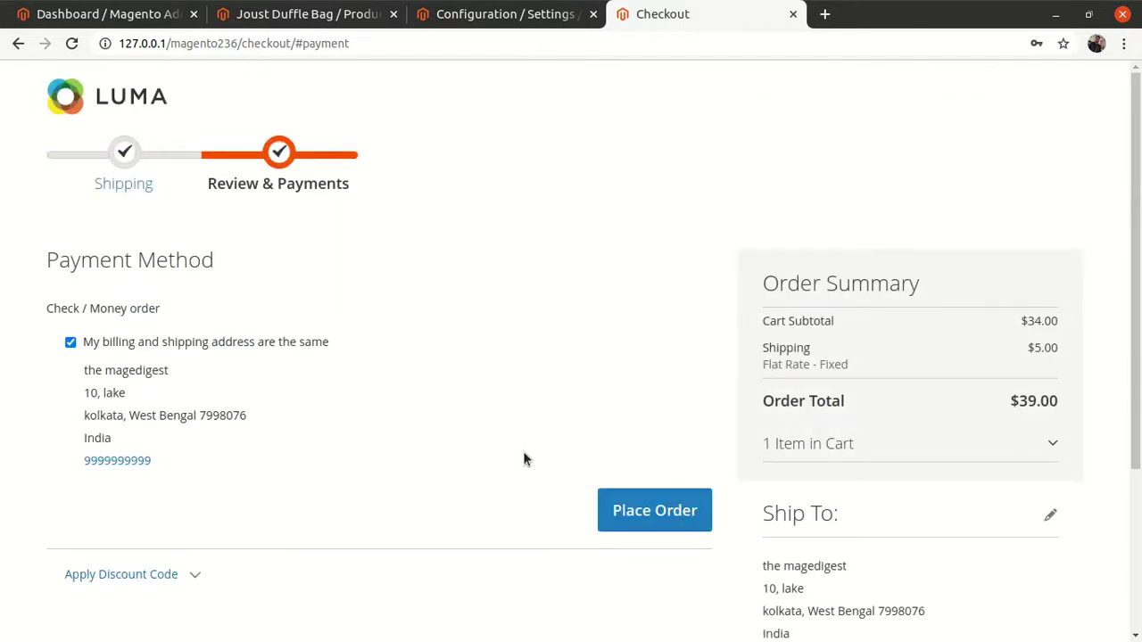
scroll(655, 535, "down", 1)
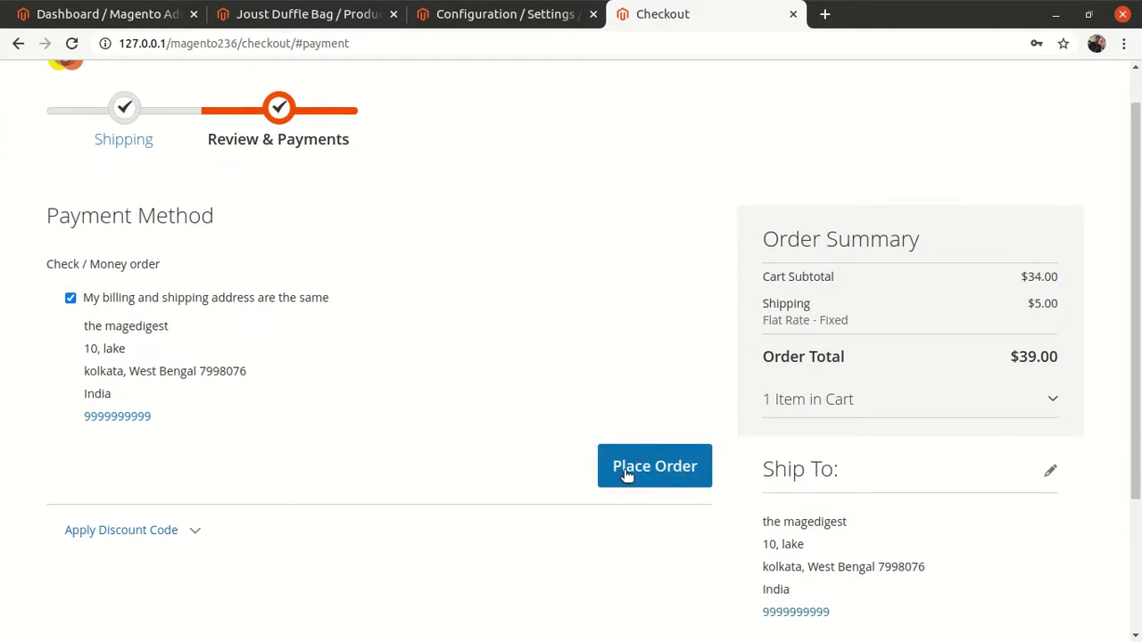
left_click(644, 472)
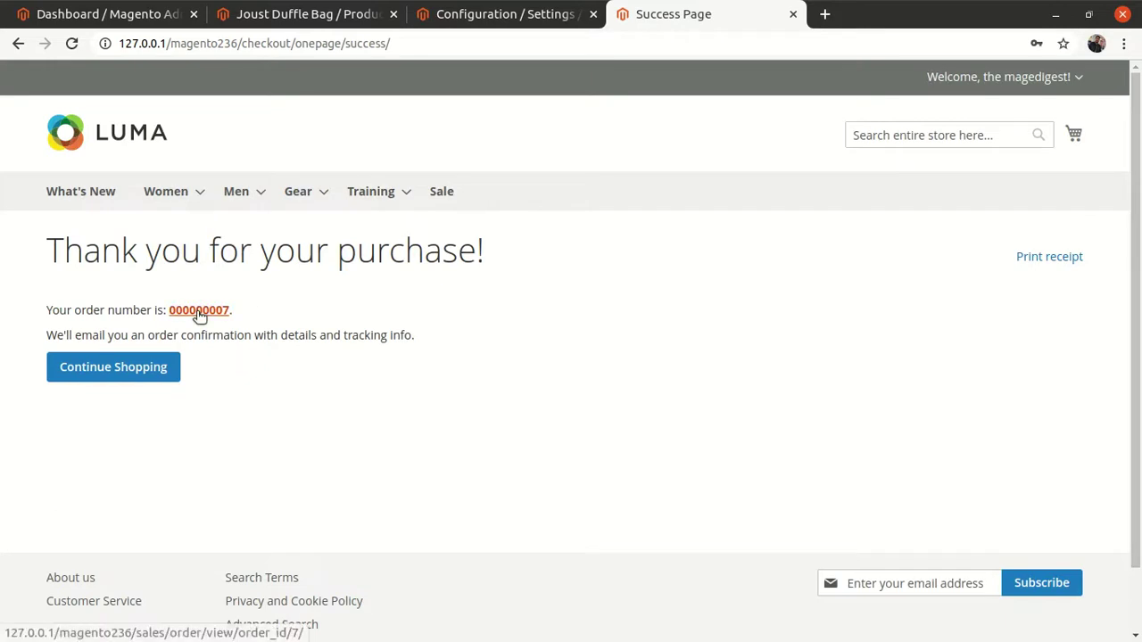
left_click(199, 311)
scroll(619, 229, "down", 5)
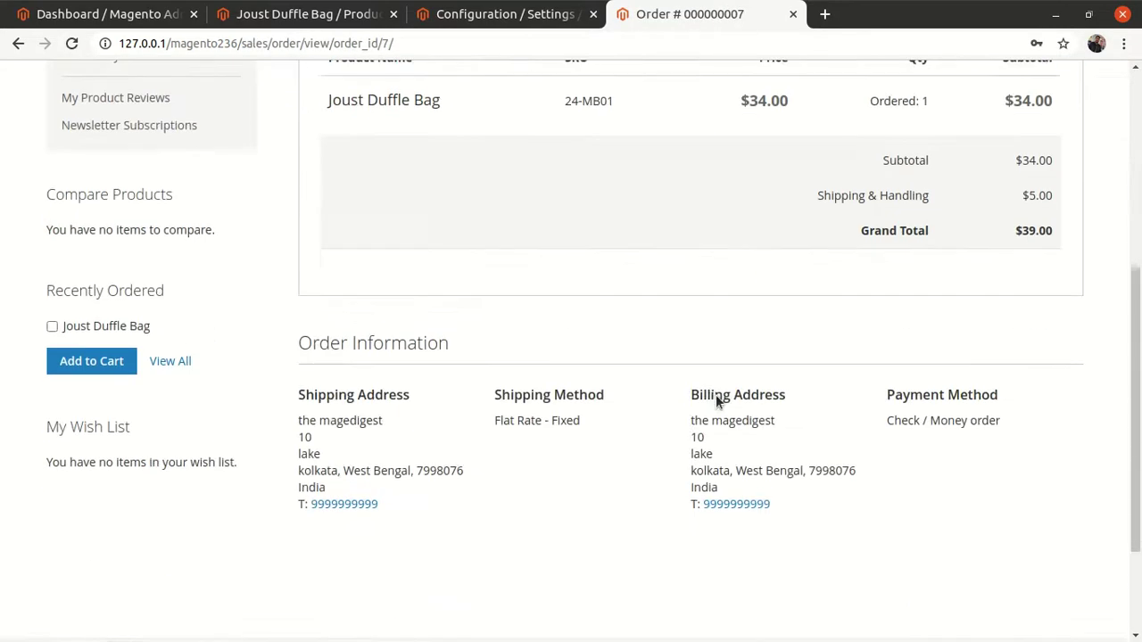
scroll(704, 328, "up", 3)
Close Advanced Inventory, reload the product page, and confirm Quantity still reads 10.
left_click(275, 16)
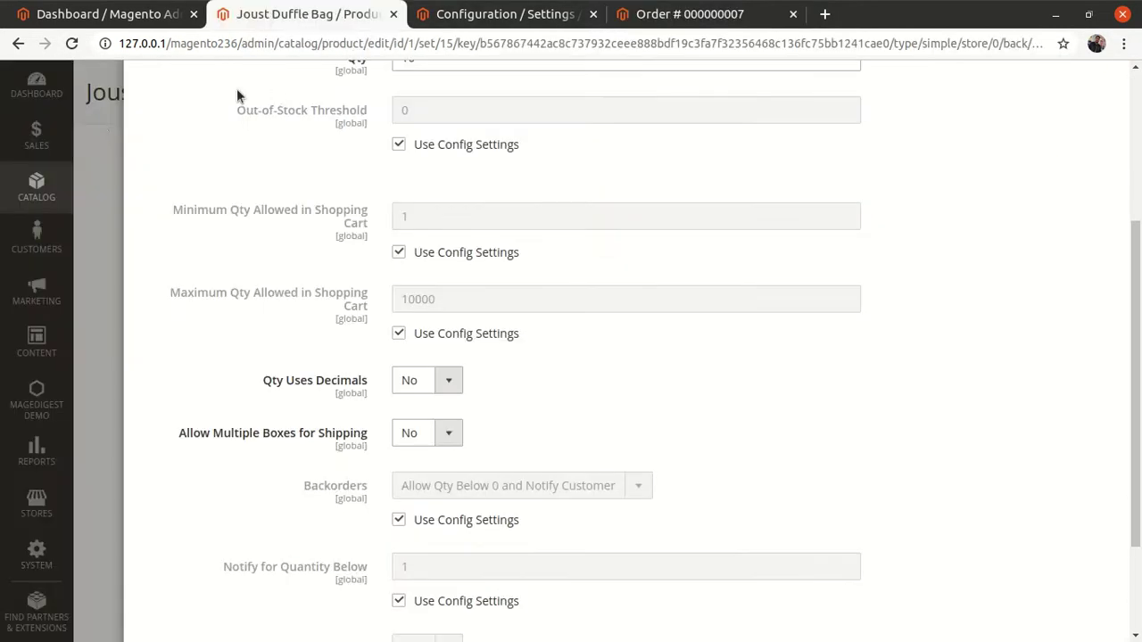
left_click(100, 125)
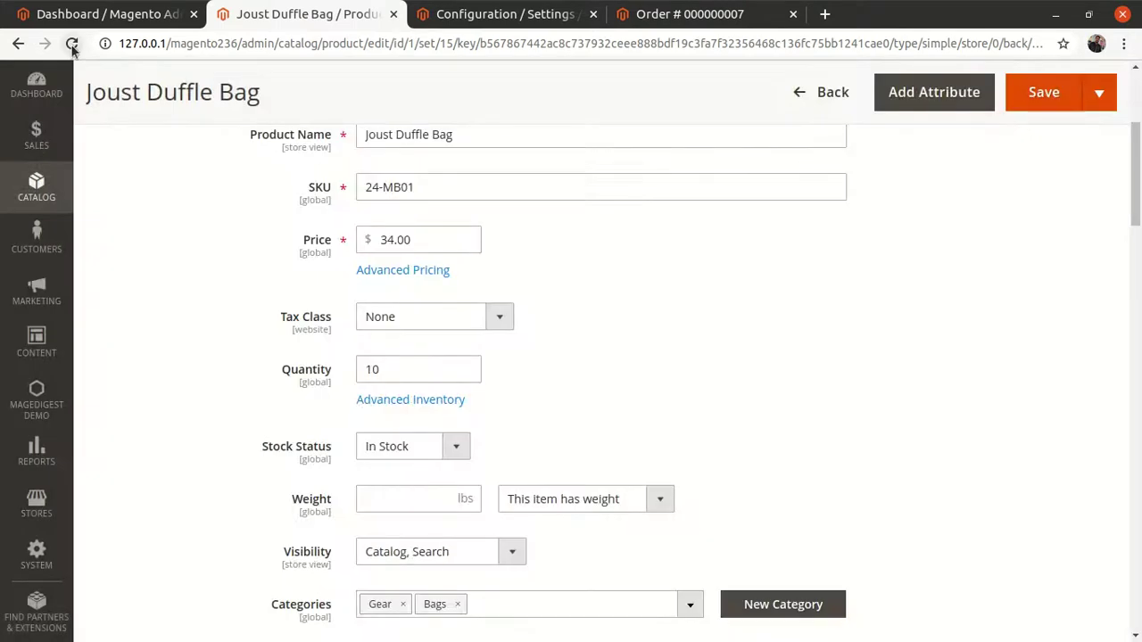
left_click(72, 44)
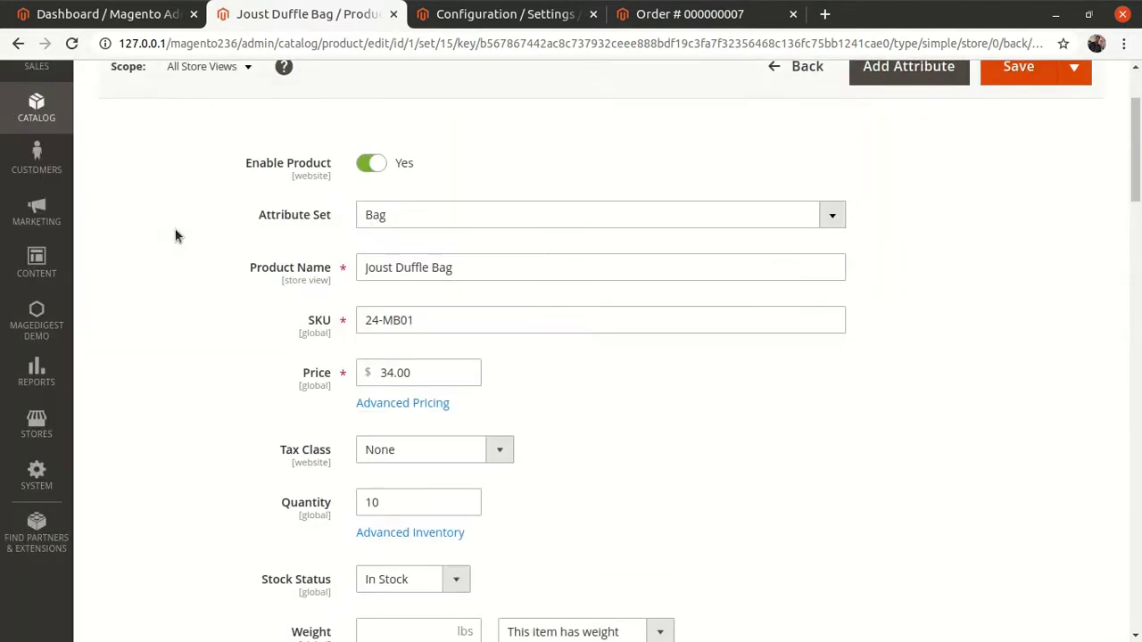
scroll(176, 235, "down", 1)
left_click_drag(395, 425, 273, 420)
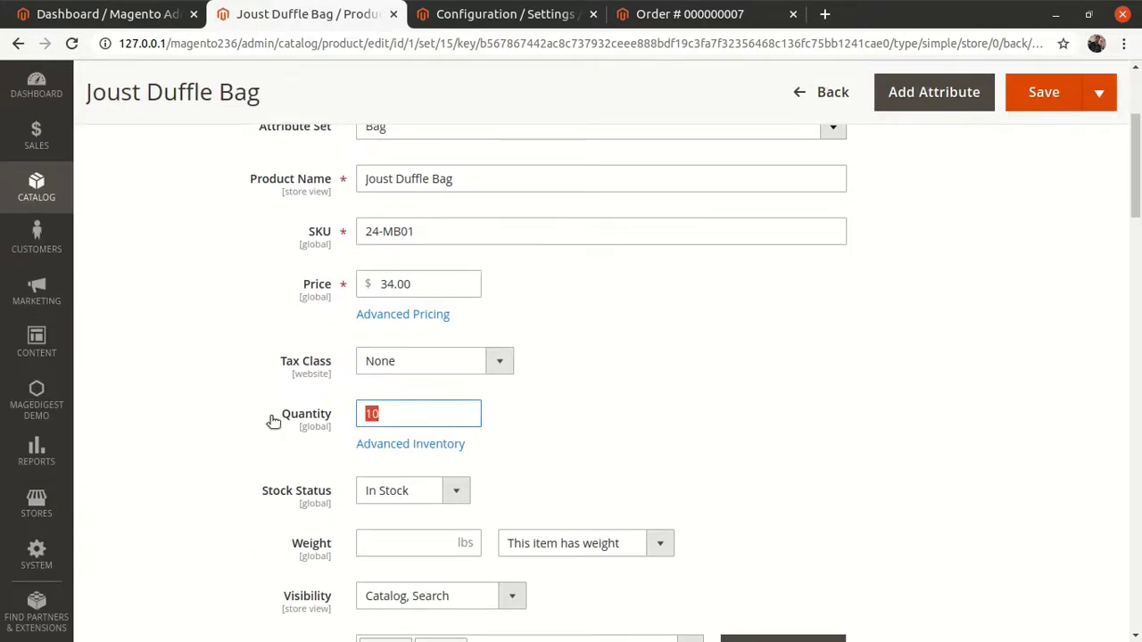
left_click(729, 431)
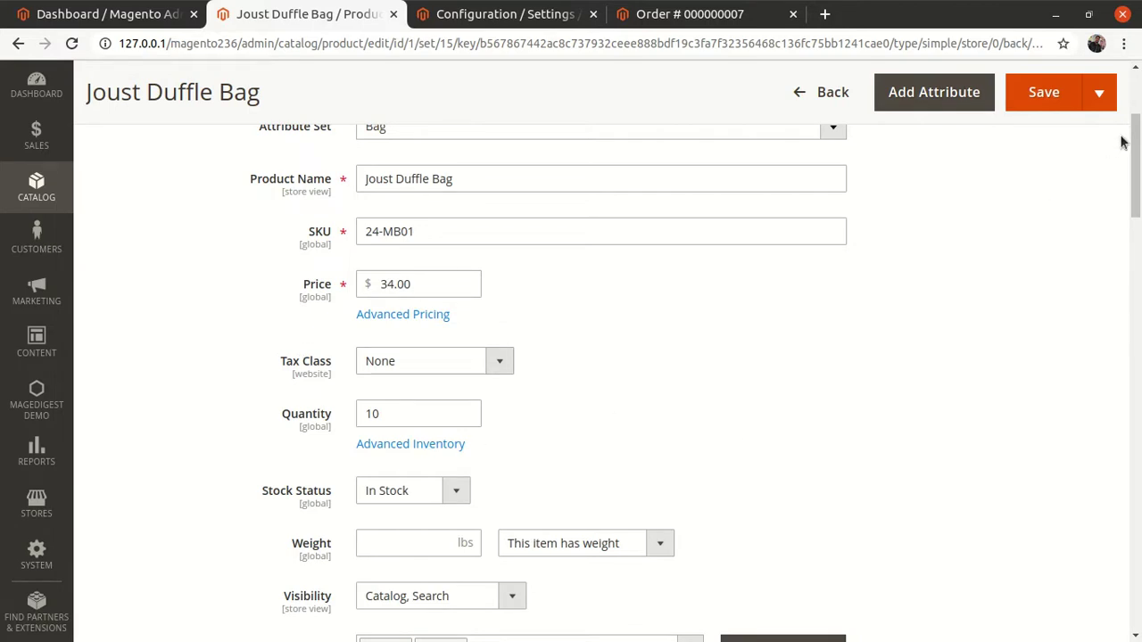
Expand Product Salable Quantity, which now shows Default Stock at -1.
left_click_drag(1135, 165, 1135, 577)
scroll(565, 375, "up", 3)
left_click(174, 348)
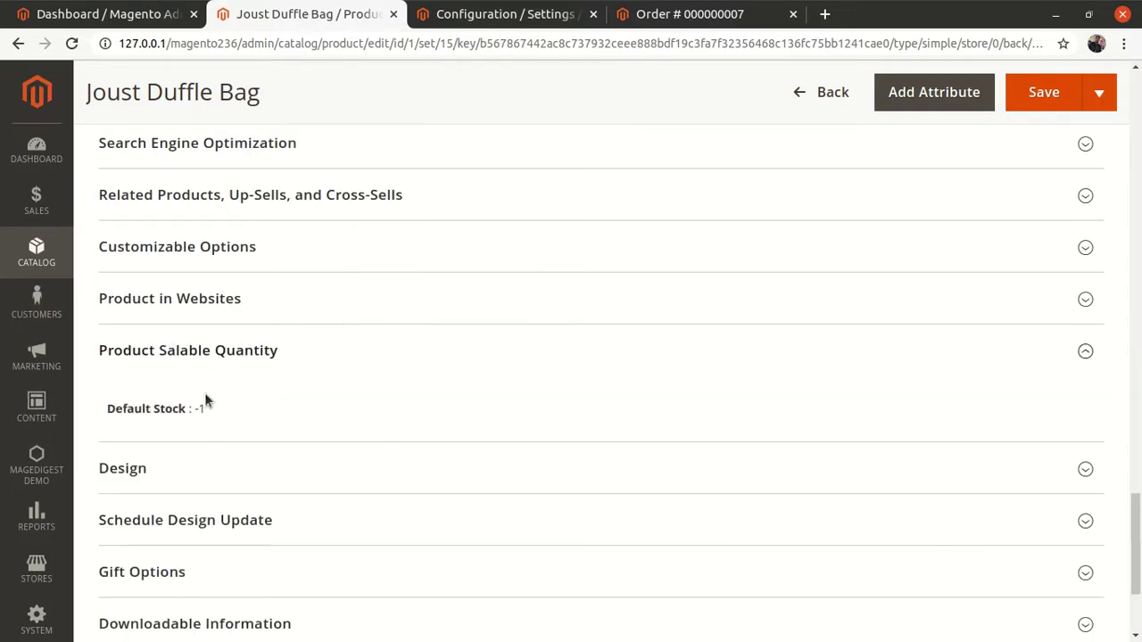
left_click_drag(195, 413, 206, 413)
left_click(202, 415)
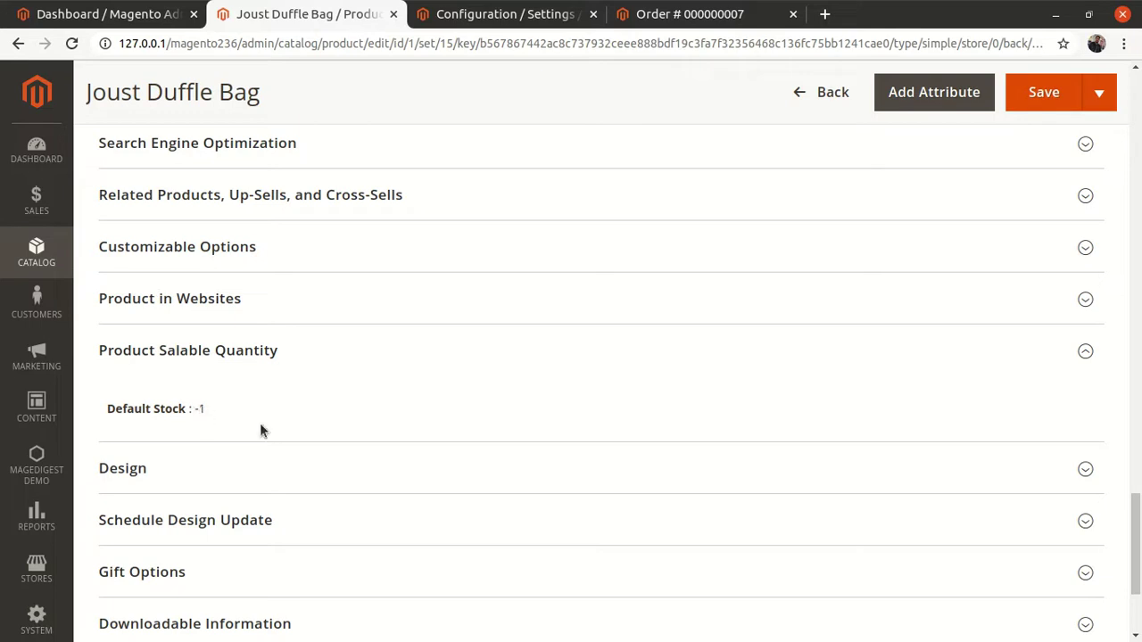